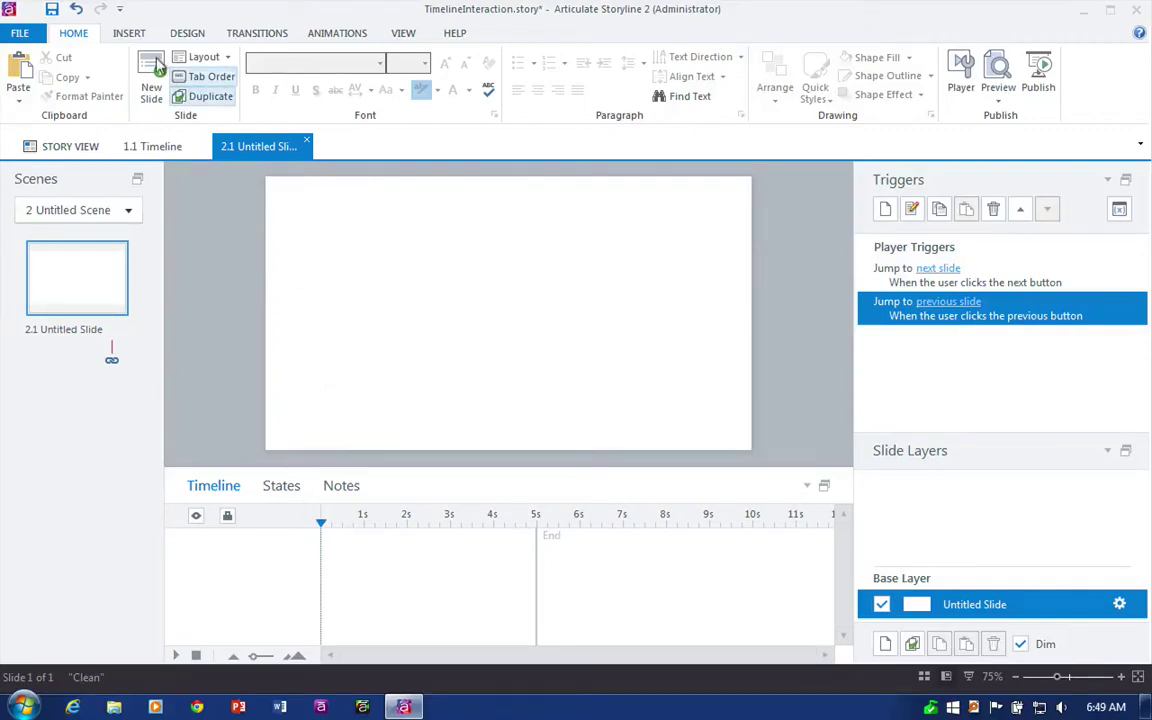
Draw a straight horizontal line across the middle of the blank slide, spanning nearly its full width
left_click(124, 33)
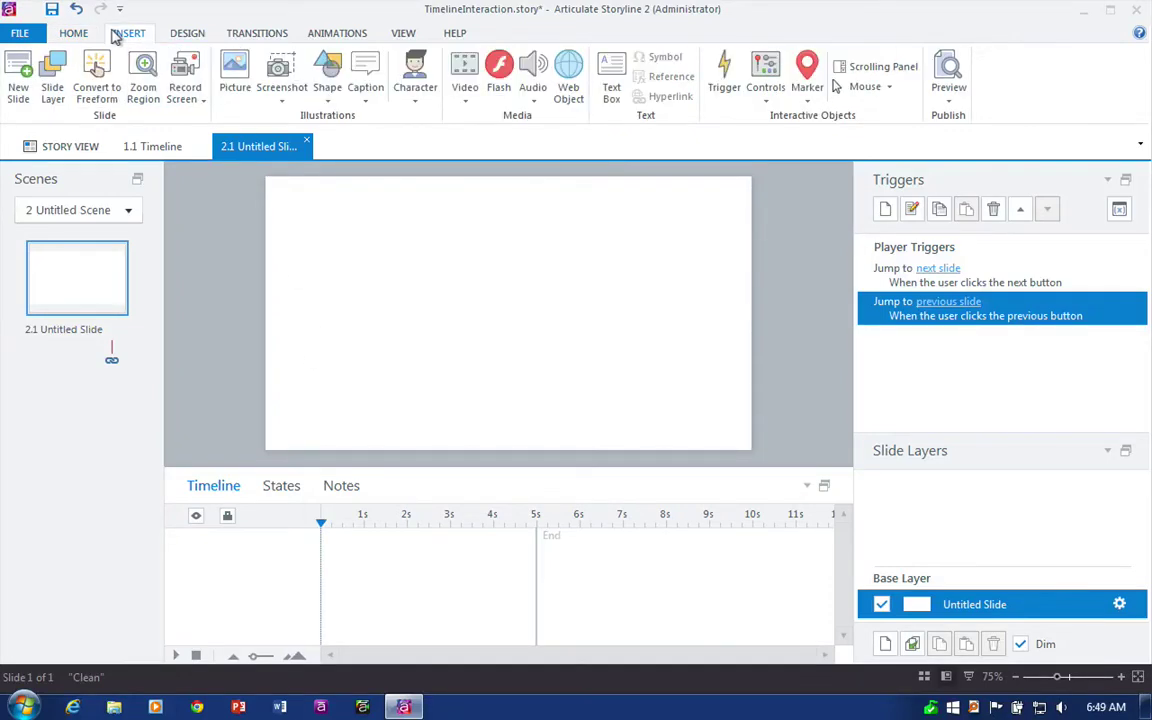
left_click(318, 95)
left_click(321, 134)
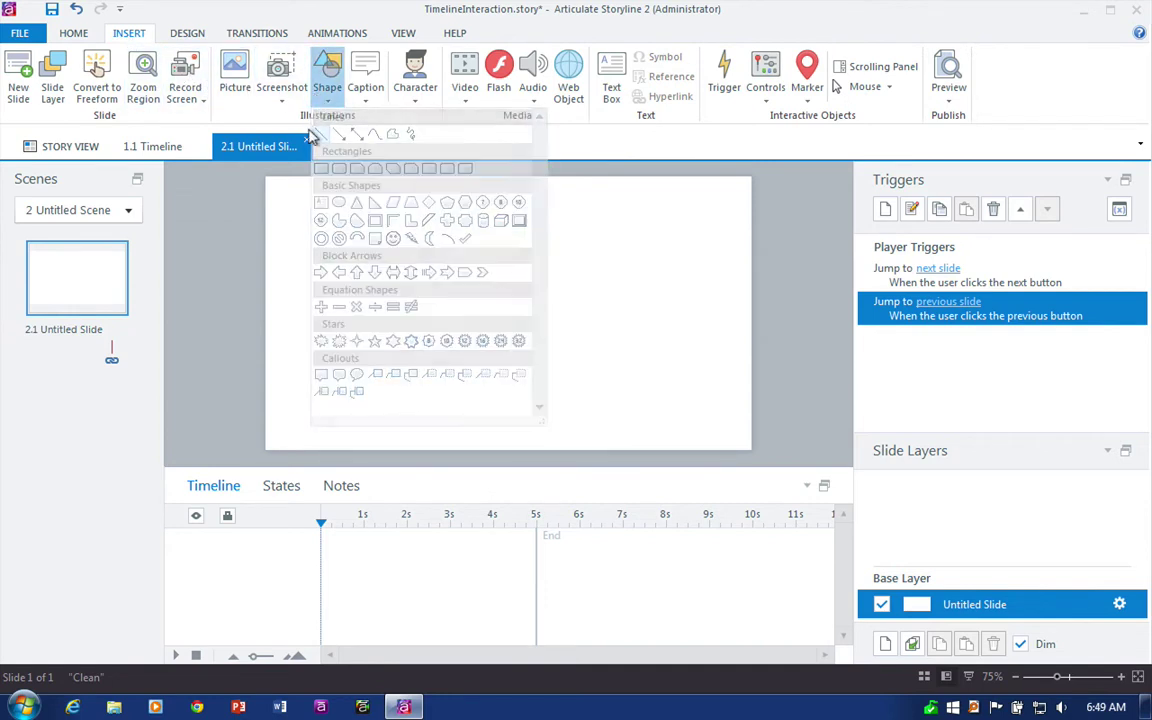
left_click_drag(285, 311, 722, 312)
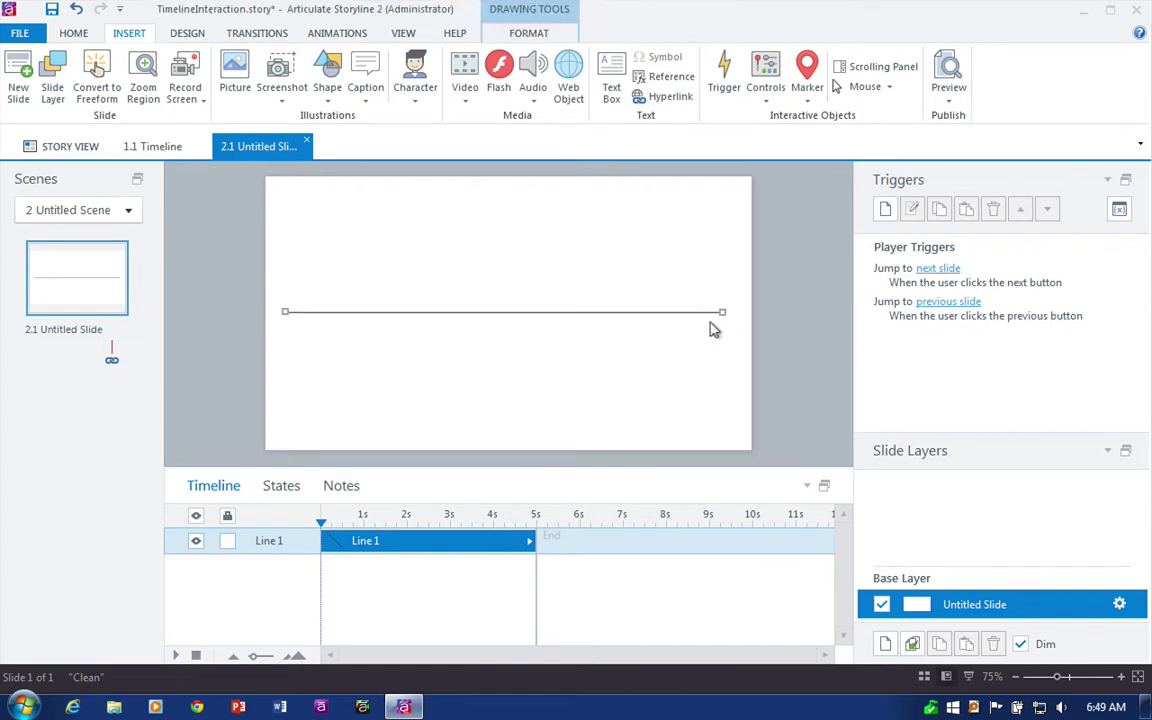
left_click(743, 360)
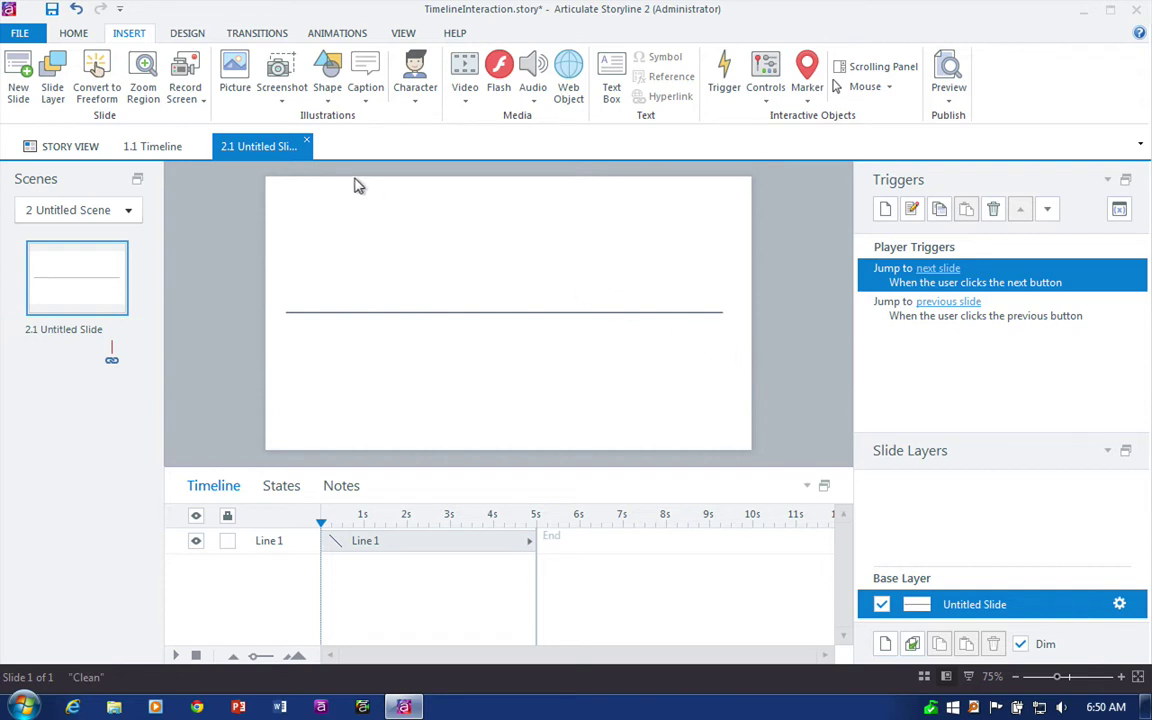
Add a text box reading "2010" and position it just below the left part of the line
left_click(765, 100)
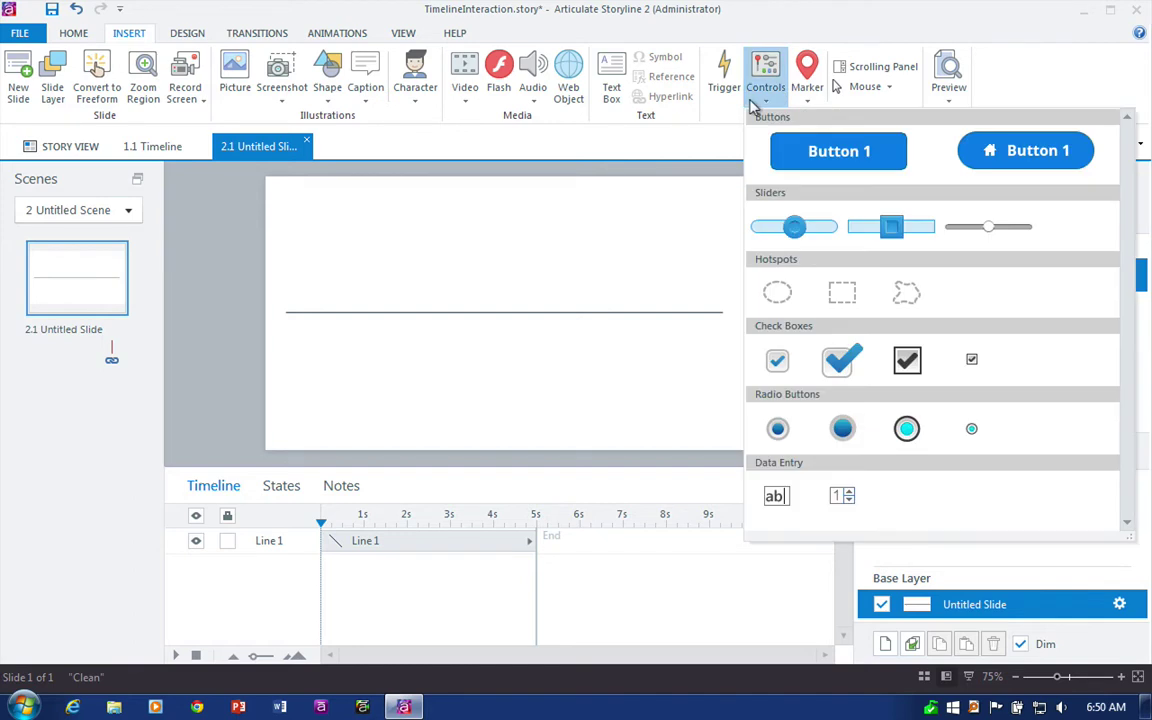
left_click(327, 95)
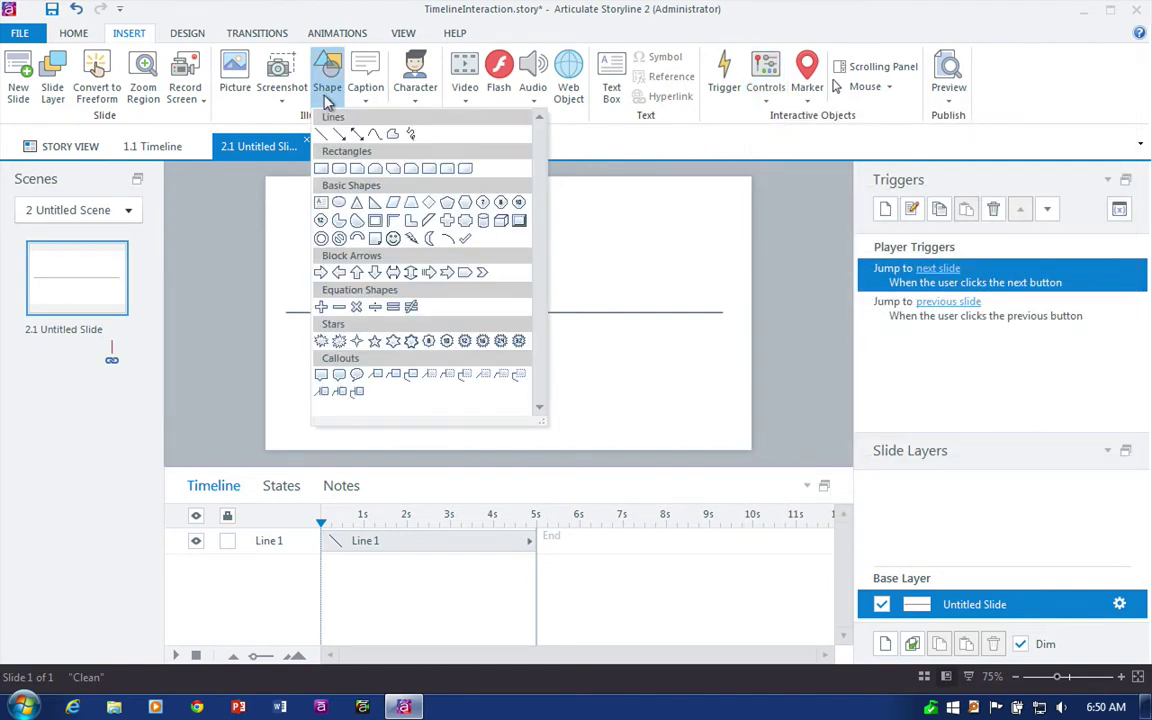
left_click(608, 82)
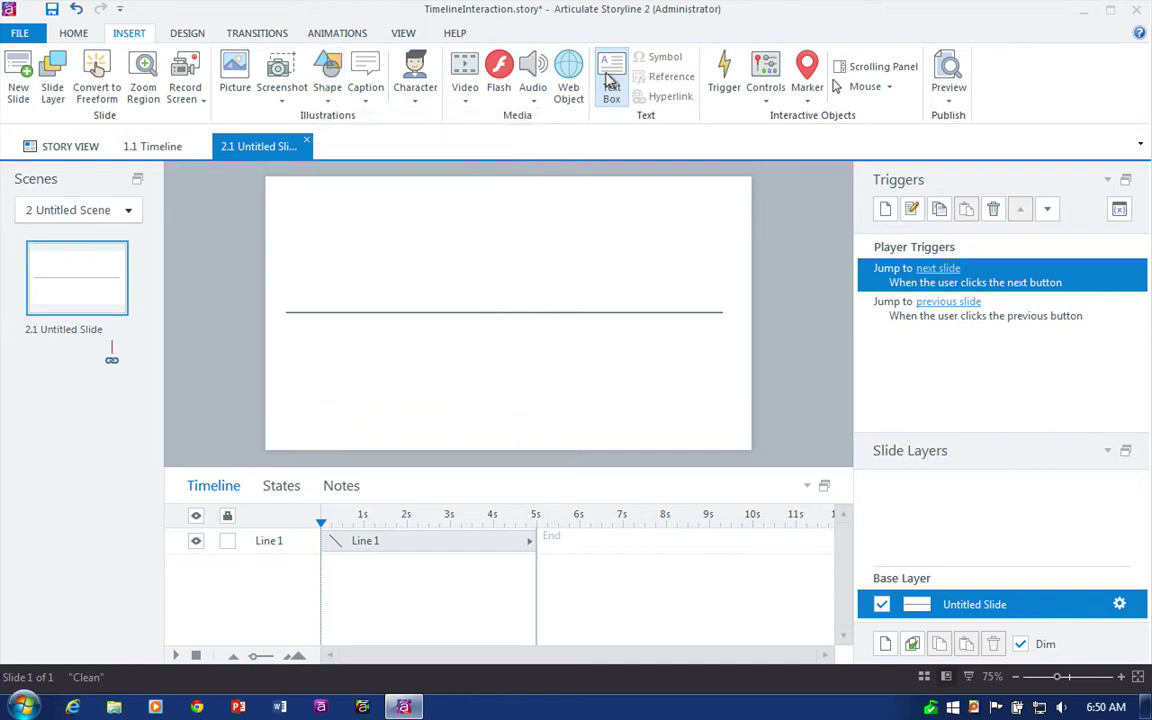
left_click(377, 334)
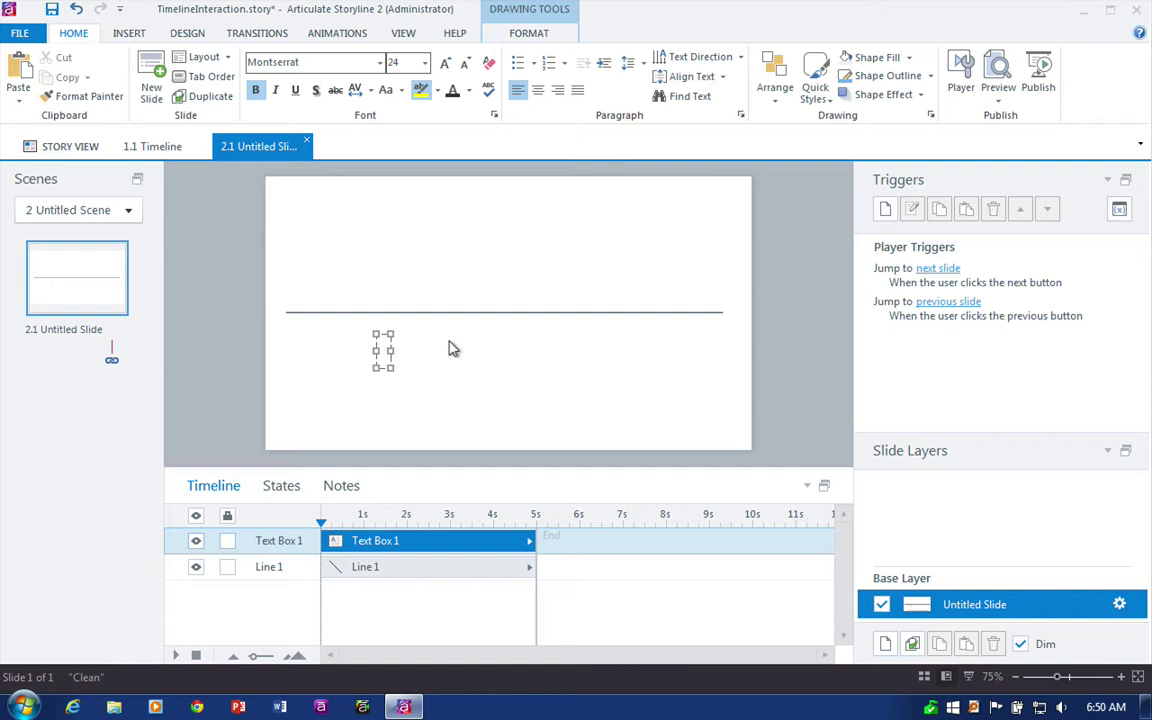
type("2010")
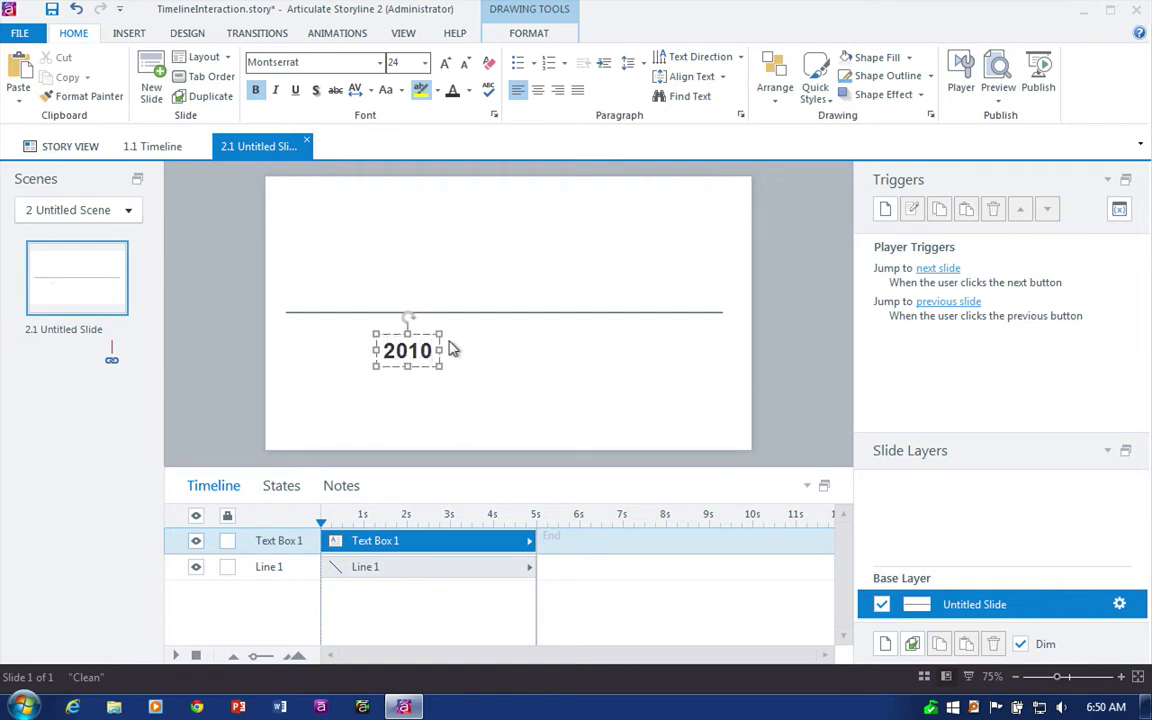
left_click(409, 330)
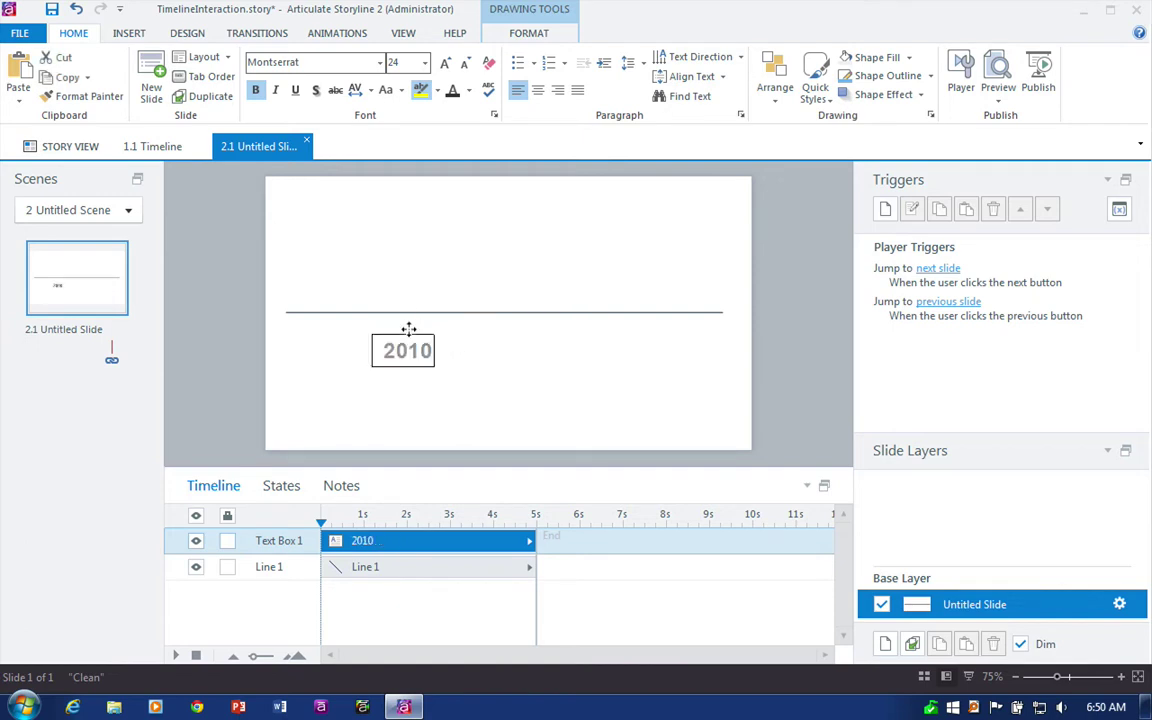
left_click_drag(409, 330, 397, 327)
Edit the 2010 text box's Normal state and draw a circle about 44 px wide on the line above the year
left_click(272, 485)
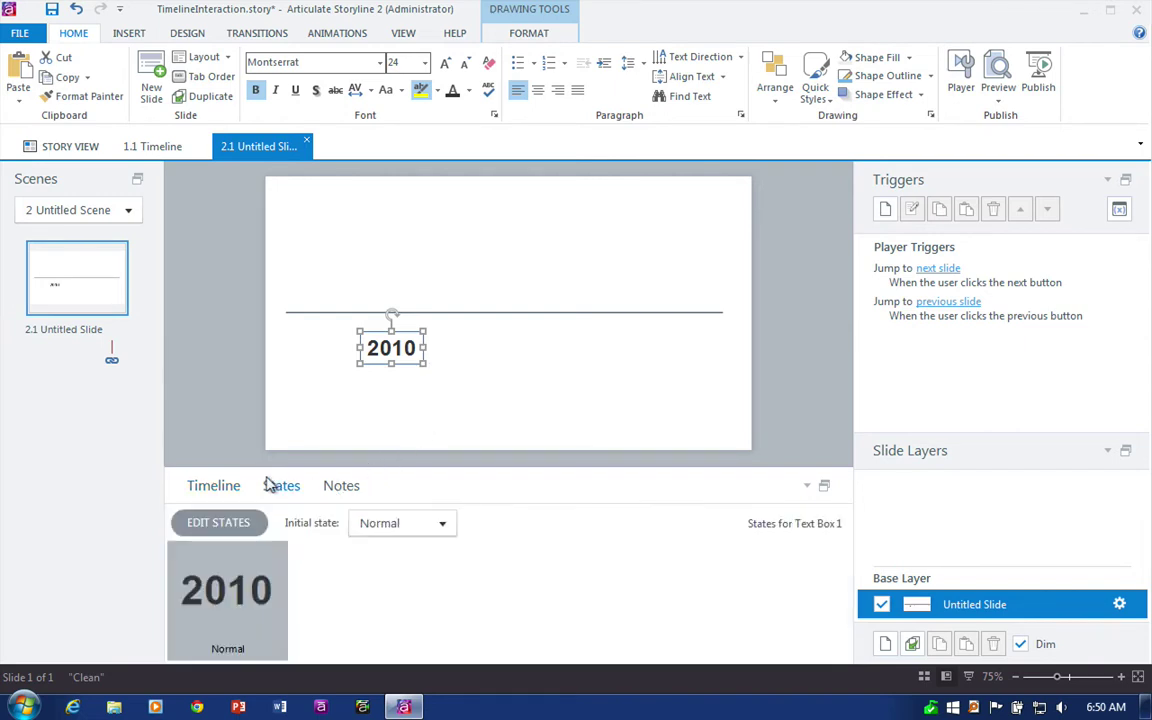
left_click(234, 526)
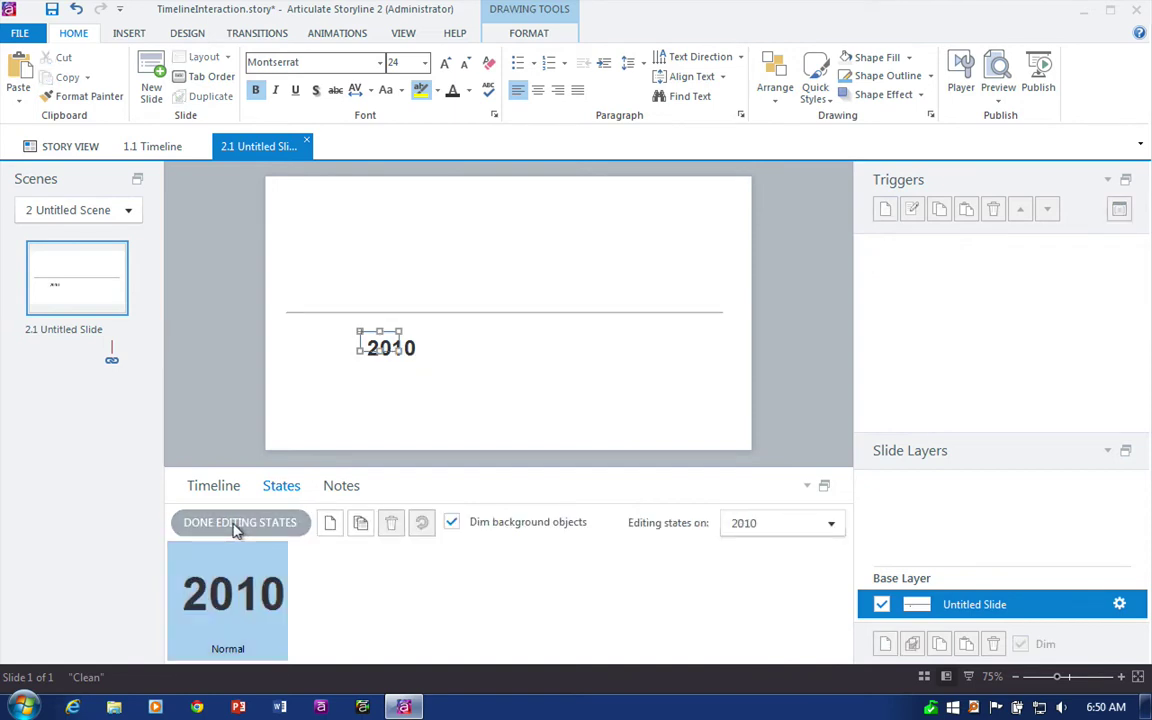
left_click(381, 343)
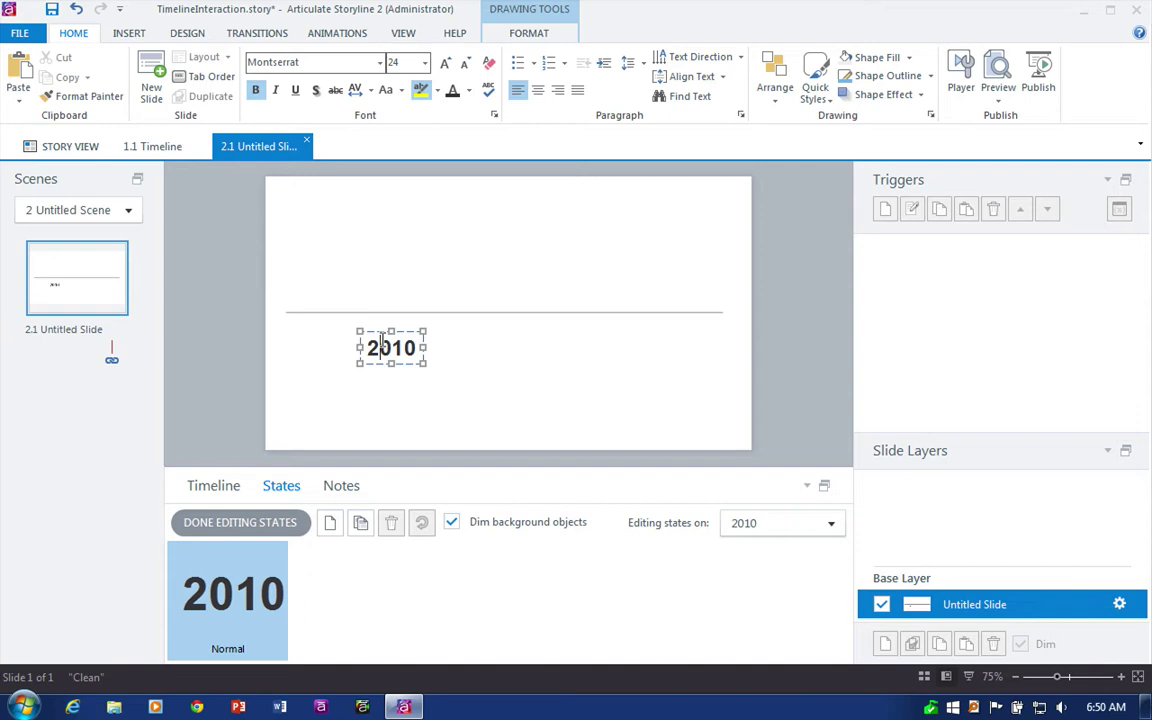
left_click(128, 33)
left_click(327, 88)
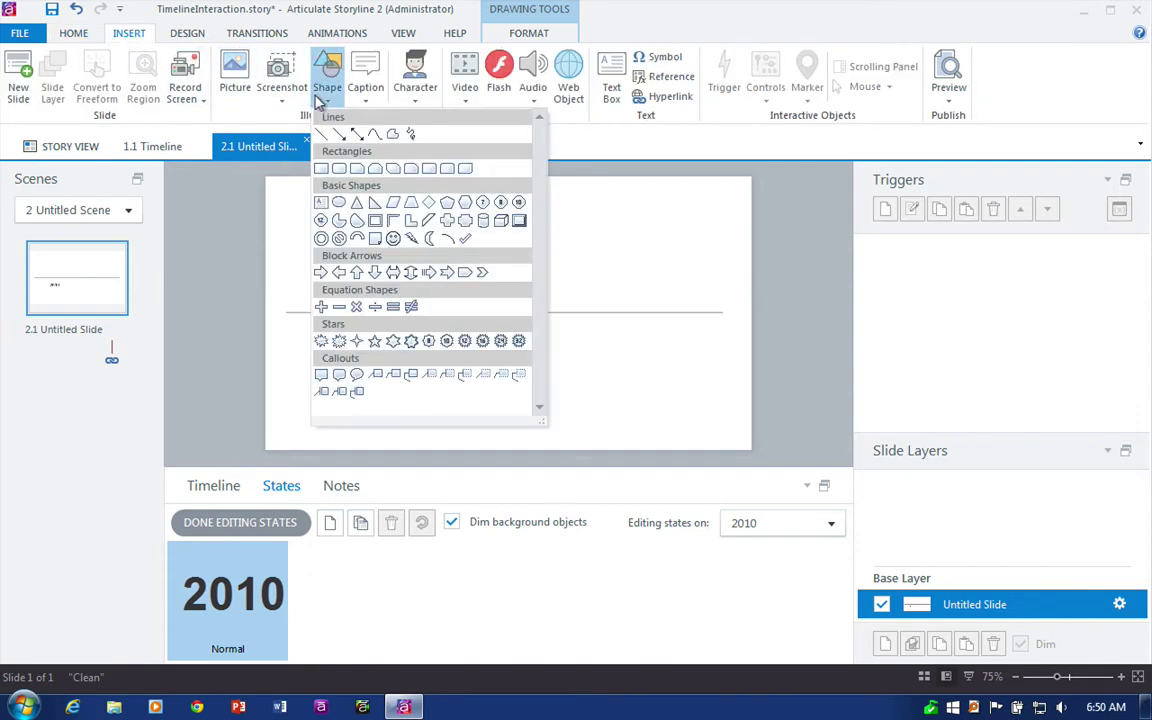
left_click(322, 170)
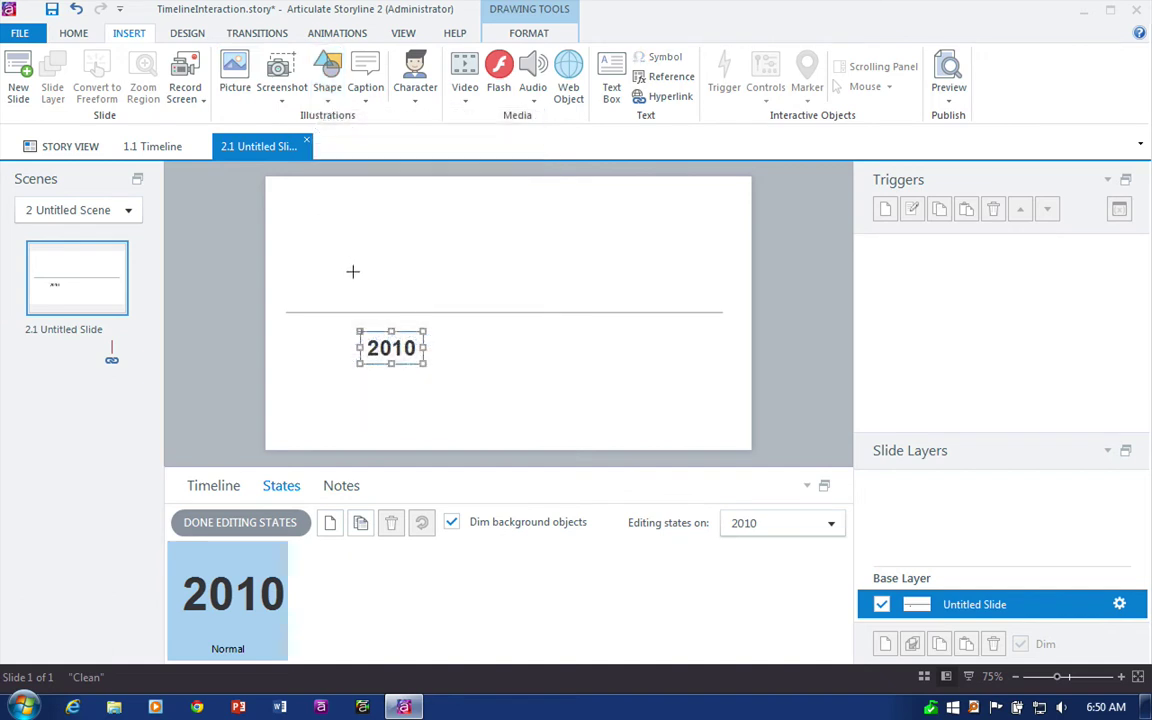
left_click_drag(376, 294, 416, 325)
left_click(623, 394)
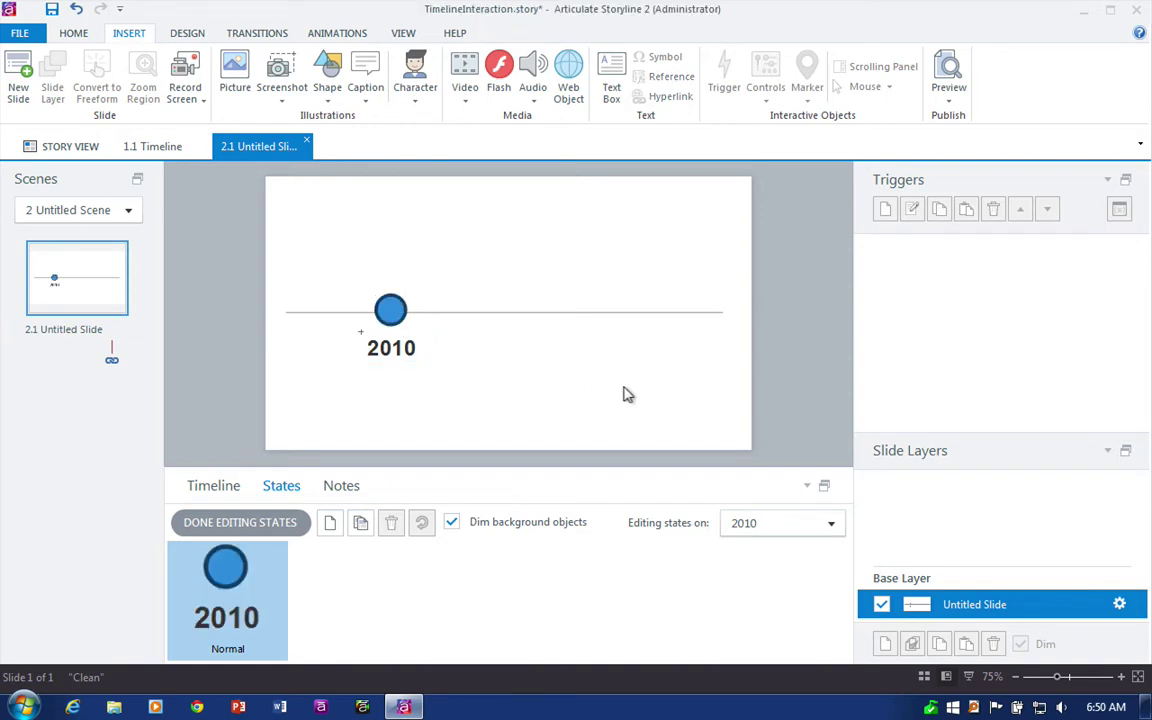
Add a Selected state to the 2010 text box
left_click(391, 310)
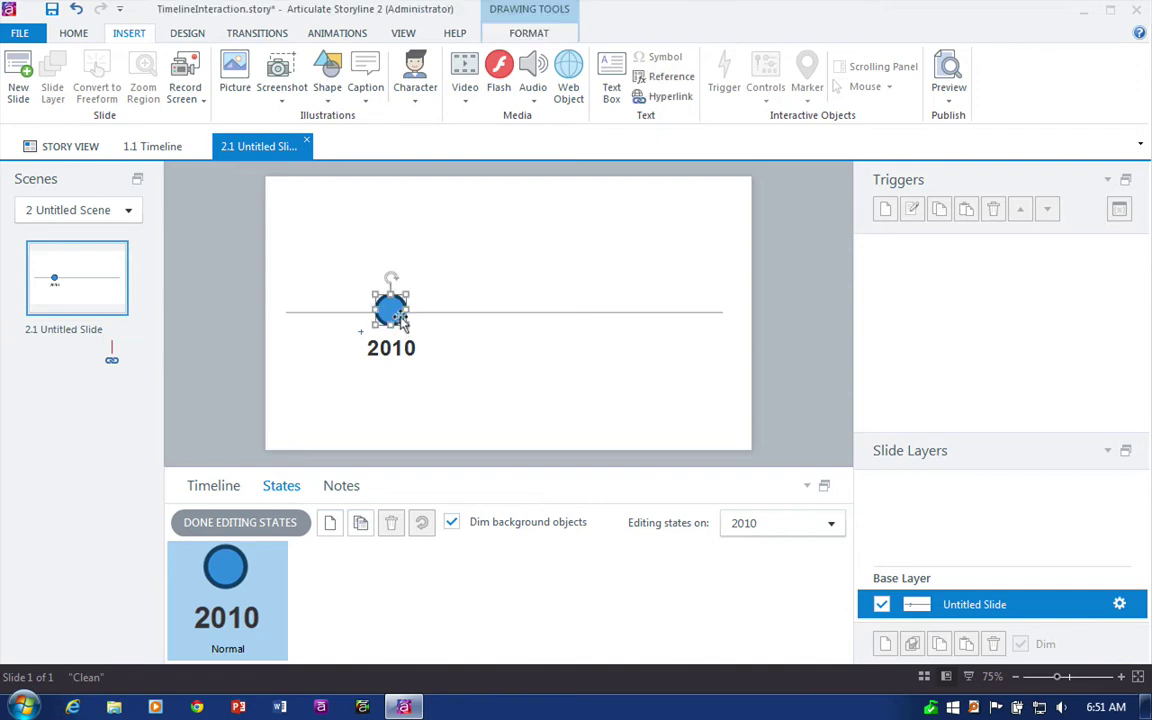
left_click(352, 524)
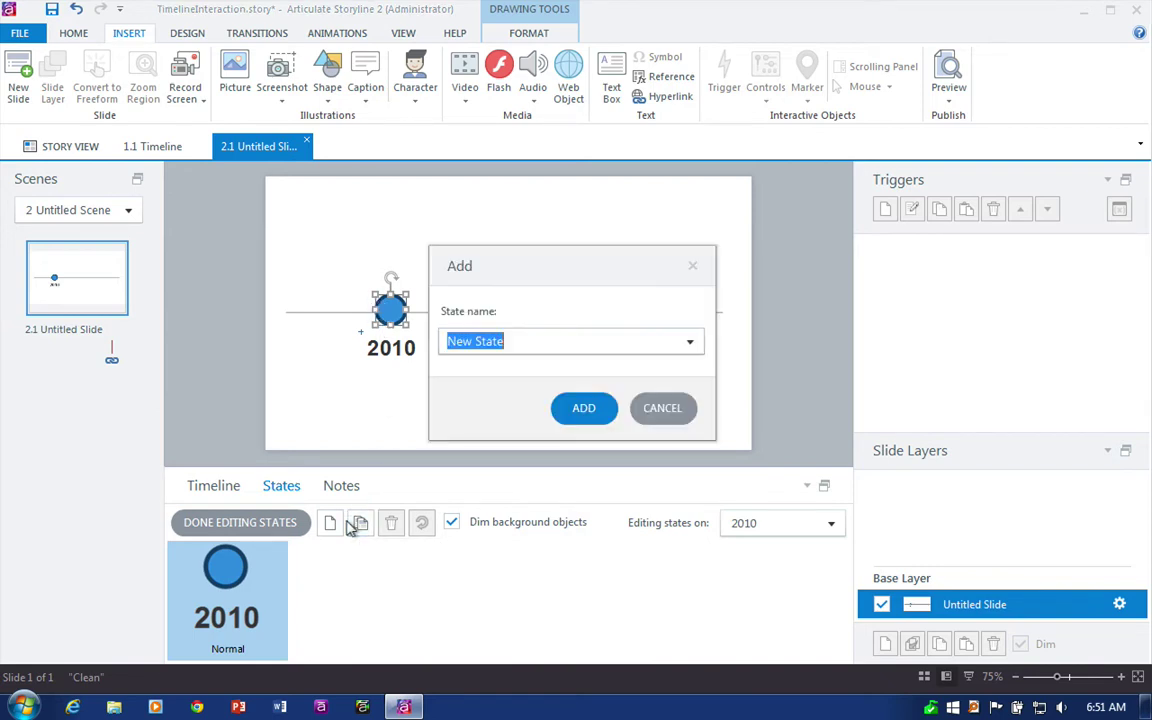
left_click(687, 342)
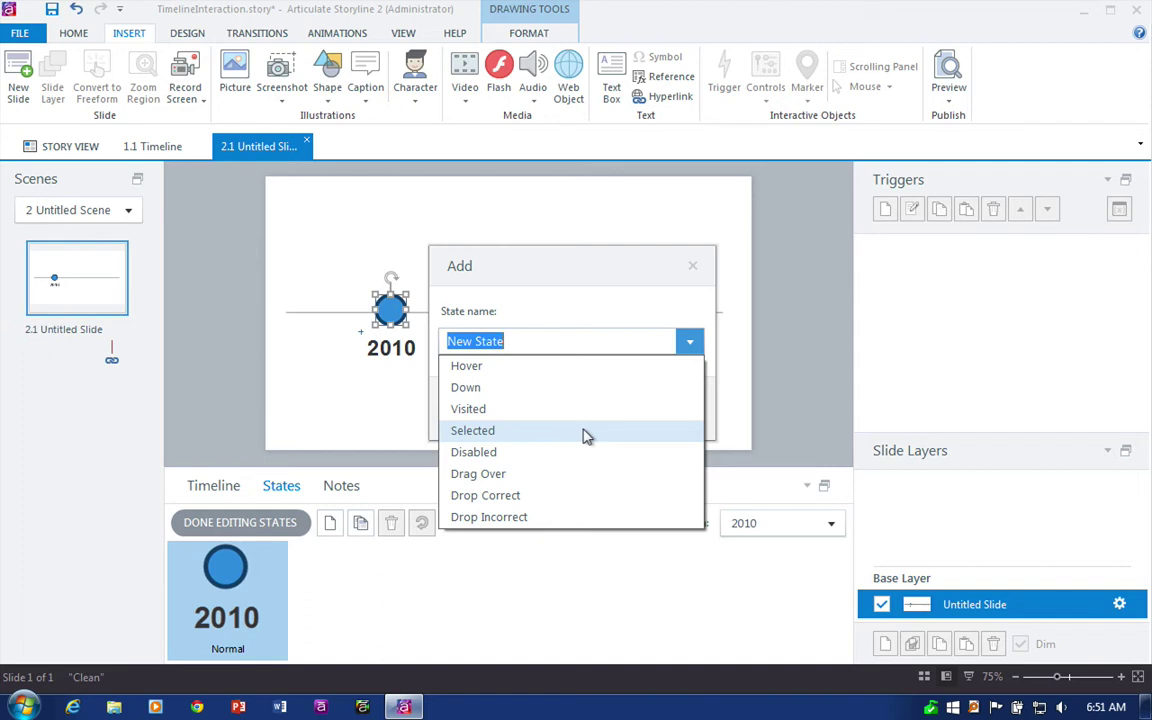
left_click(586, 436)
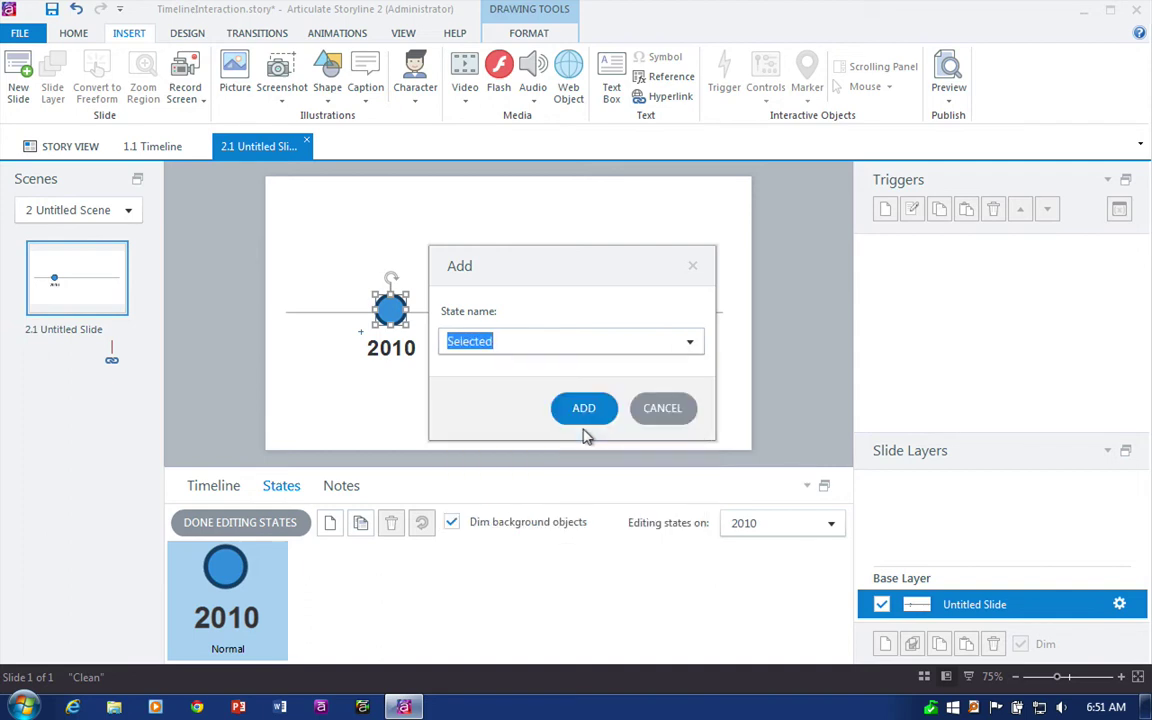
left_click(585, 415)
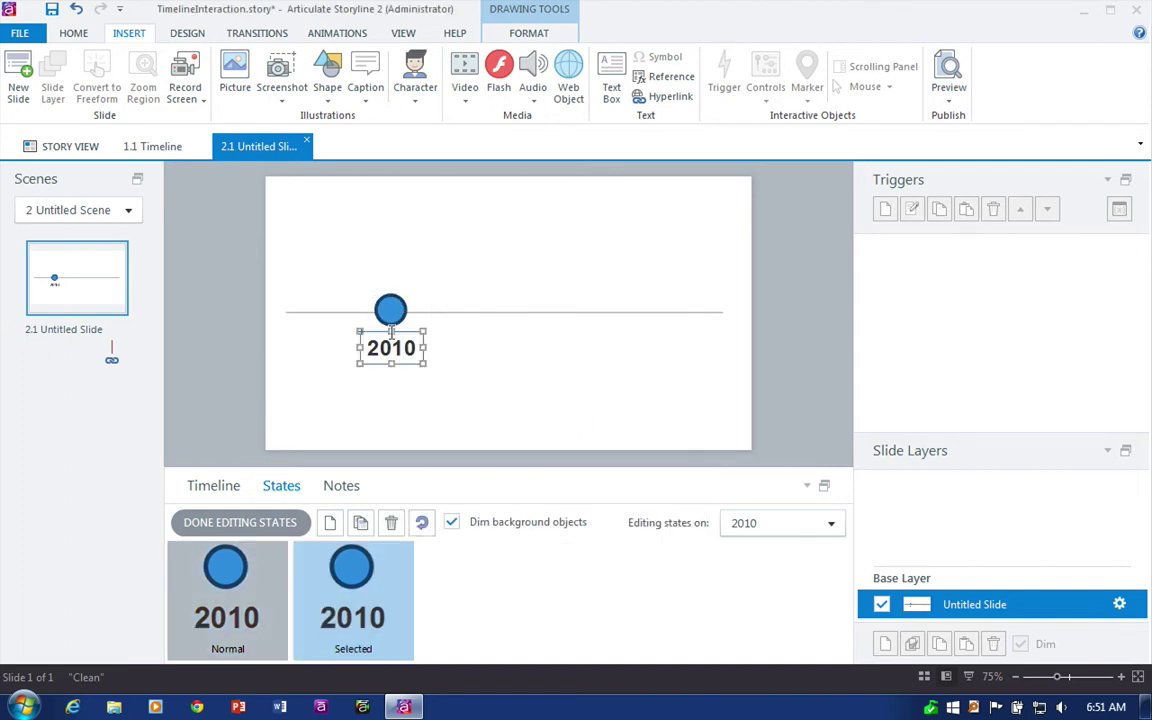
Give the circle in the Selected state a dark blue fill and a light blue outline
left_click(388, 308)
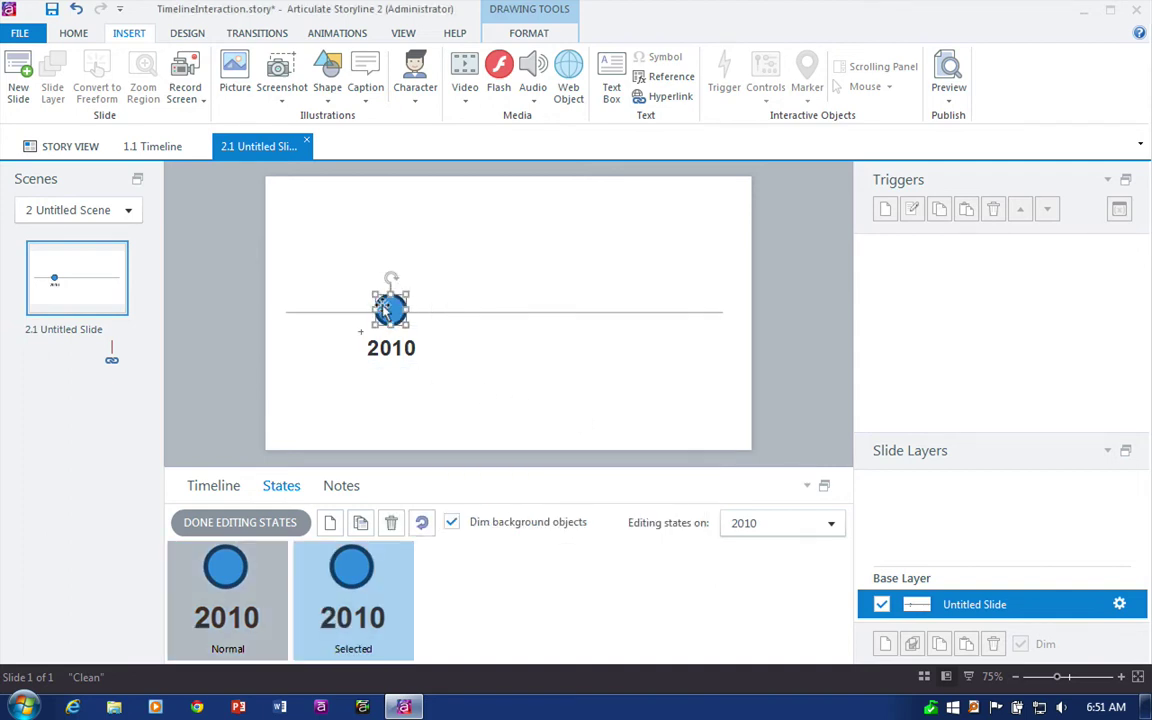
left_click(520, 33)
left_click(471, 58)
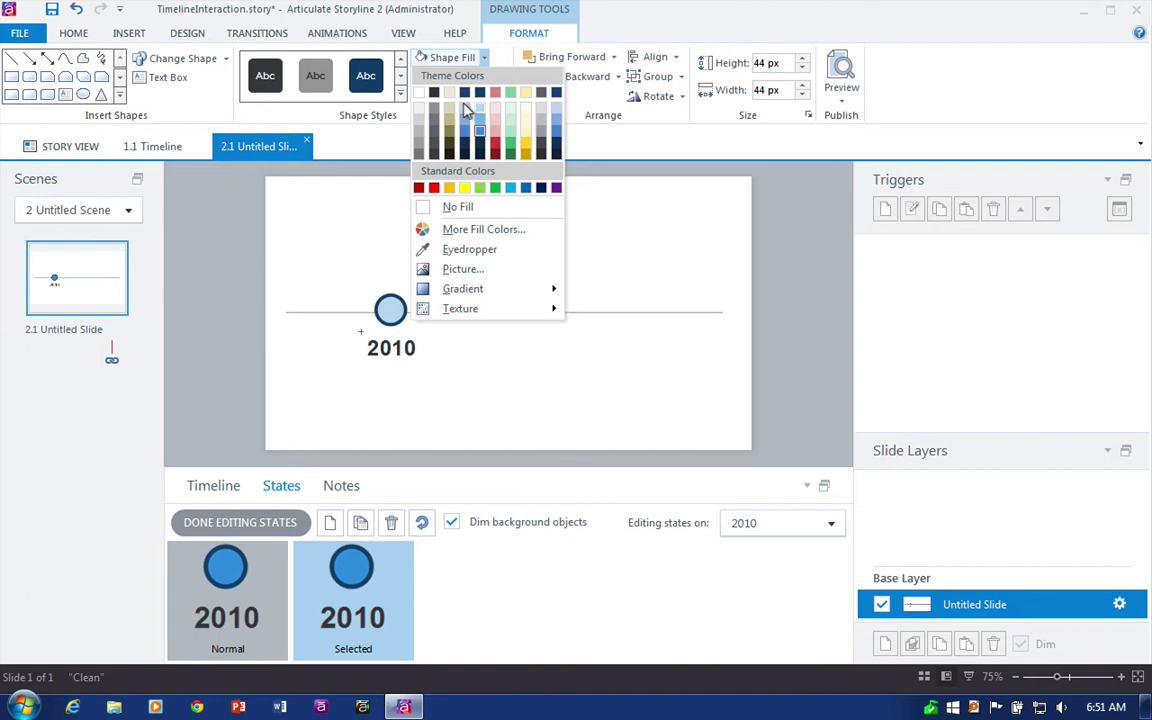
left_click(467, 92)
left_click(497, 80)
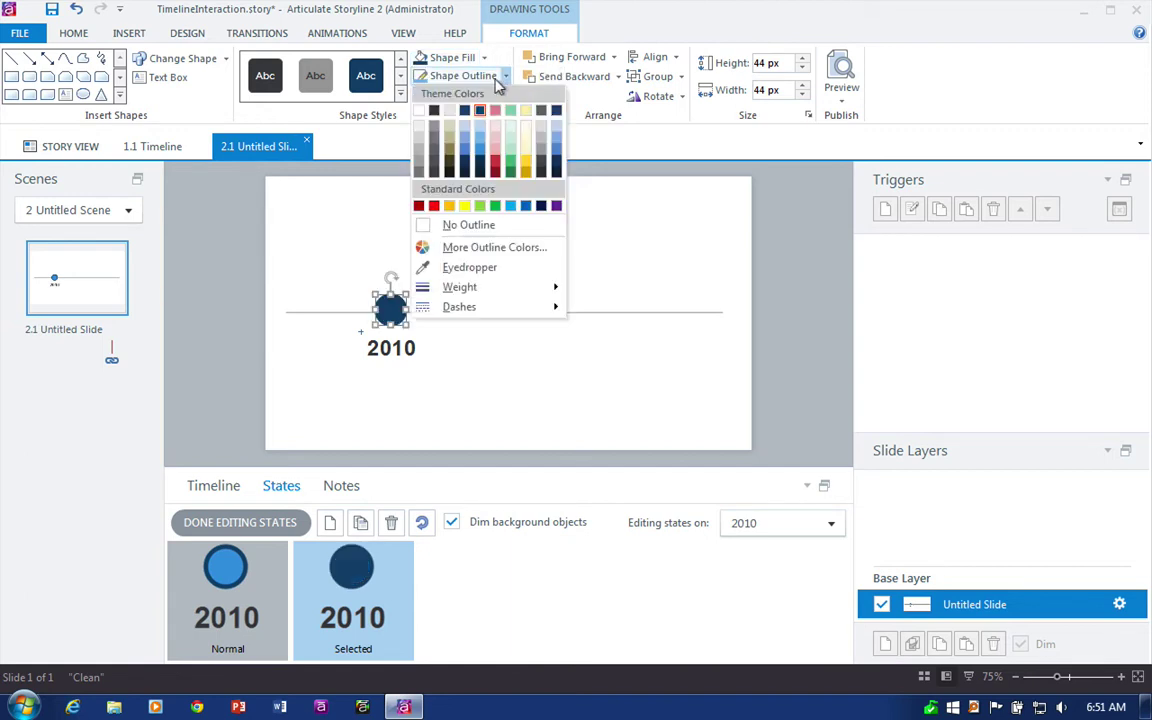
left_click(425, 125)
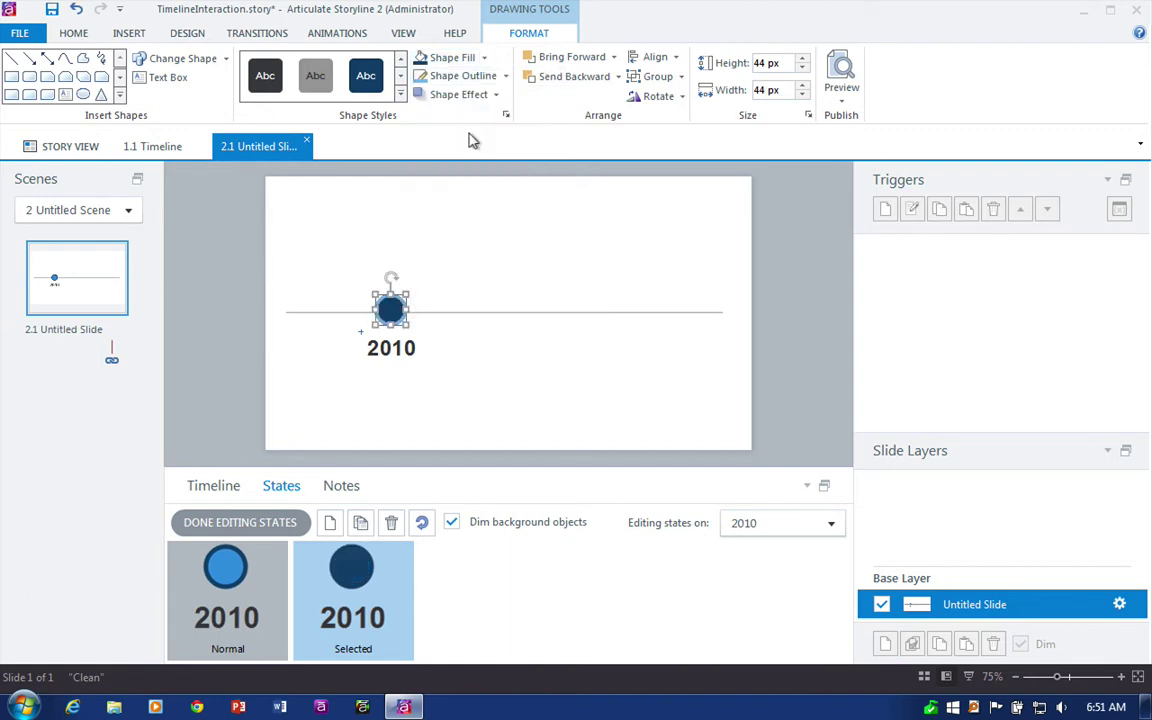
Fill the circle in the Normal state with white and finish editing the text box's states
left_click(226, 562)
left_click(329, 596)
left_click(226, 565)
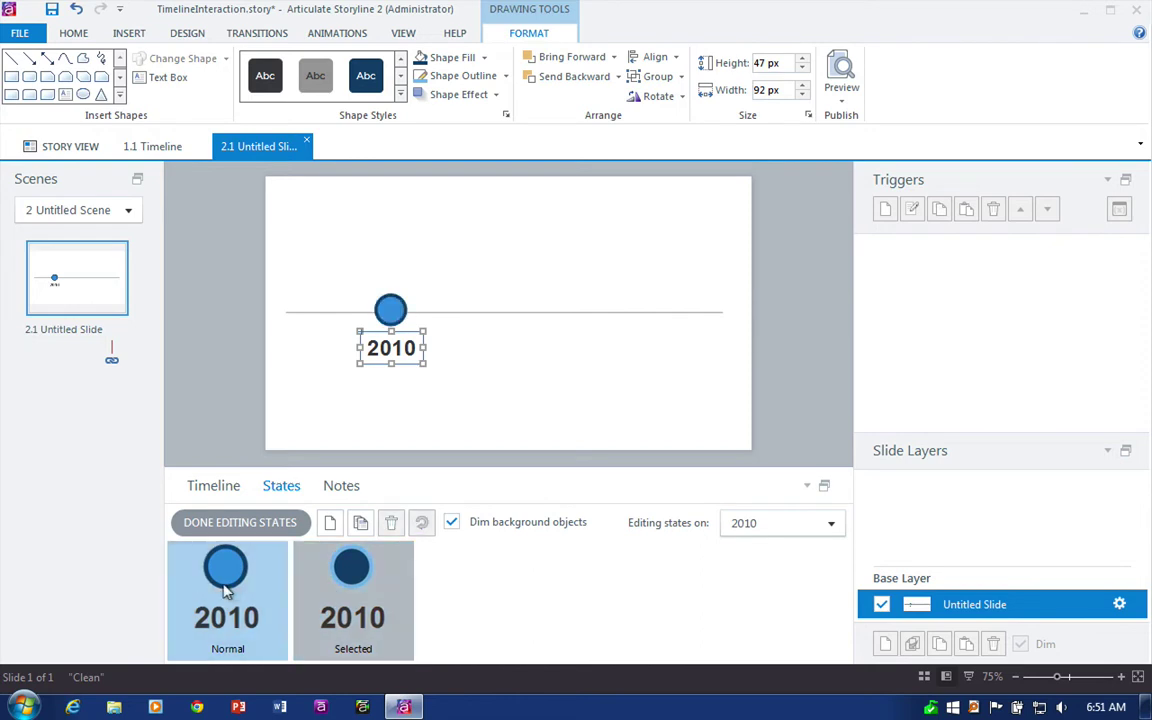
left_click(386, 312)
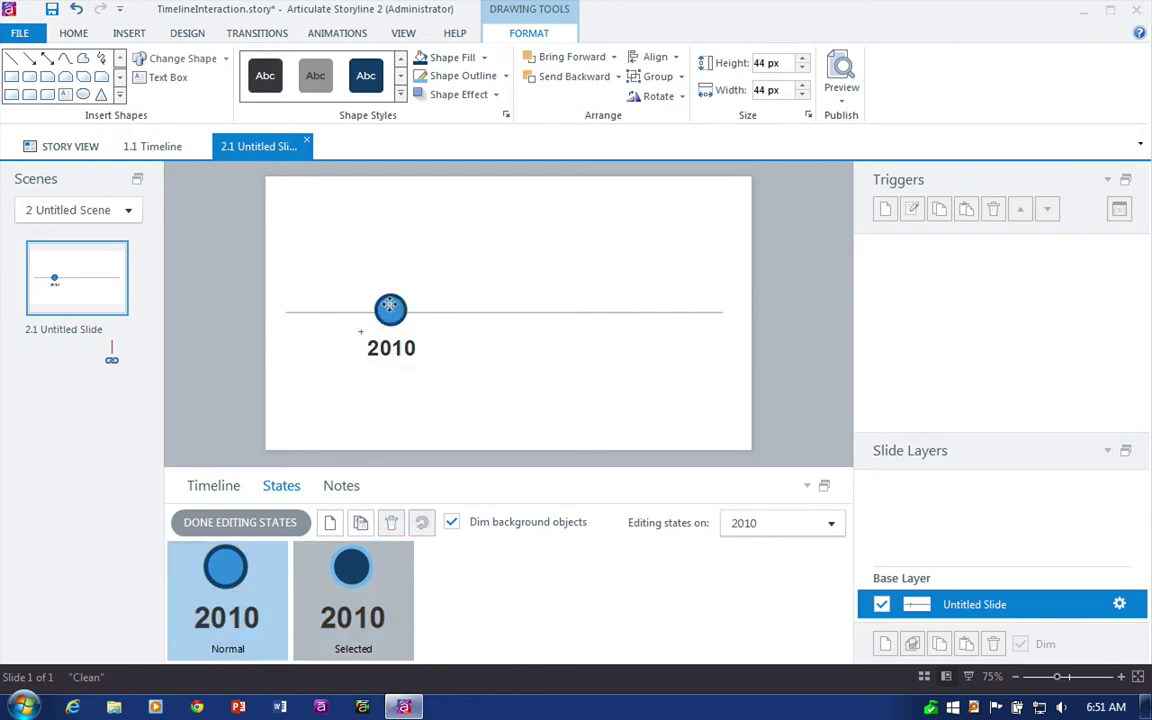
left_click(470, 58)
left_click(418, 92)
left_click(477, 176)
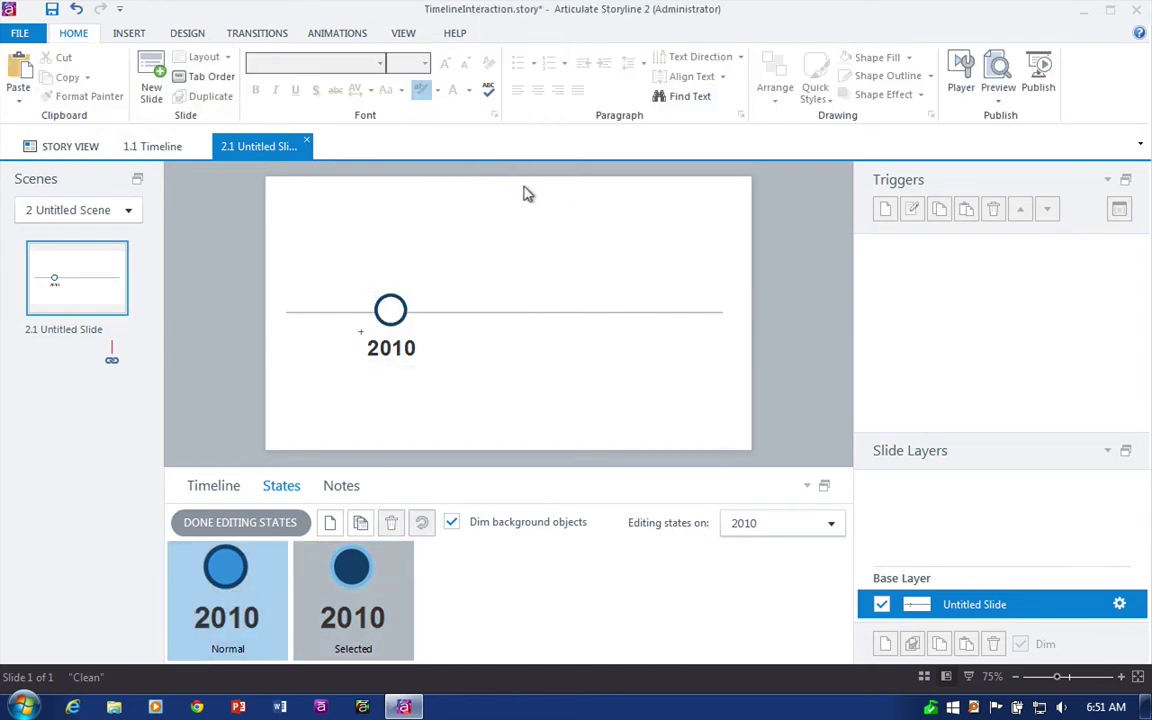
left_click(352, 565)
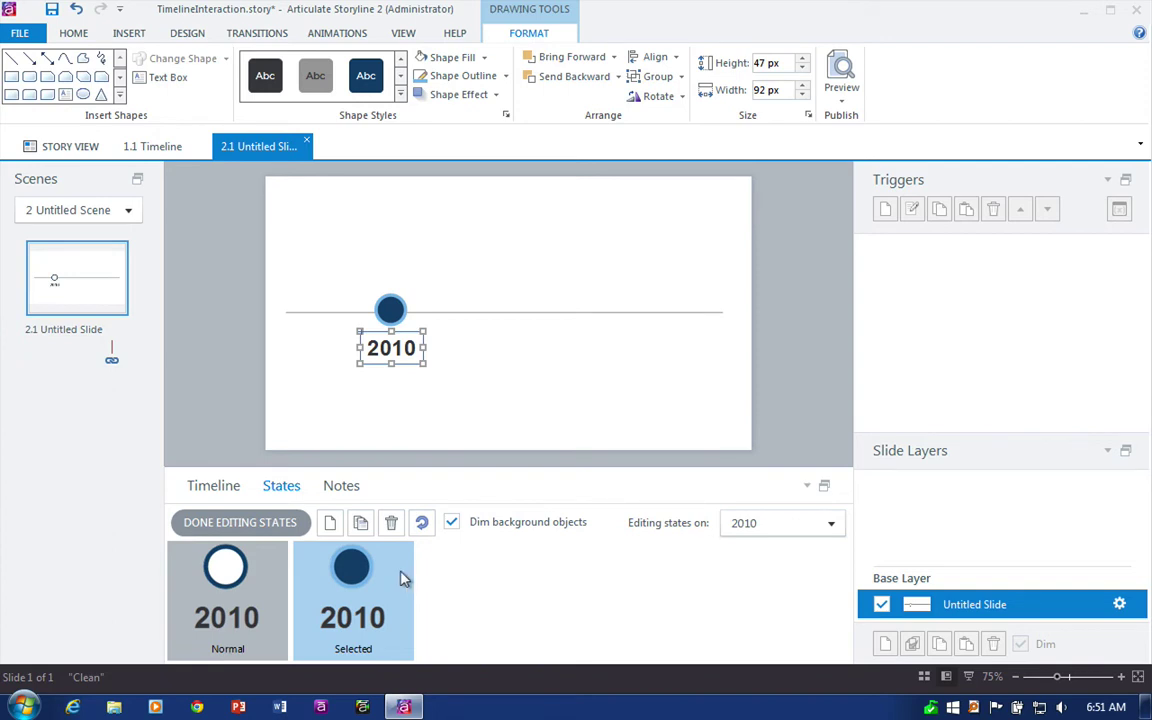
left_click(258, 524)
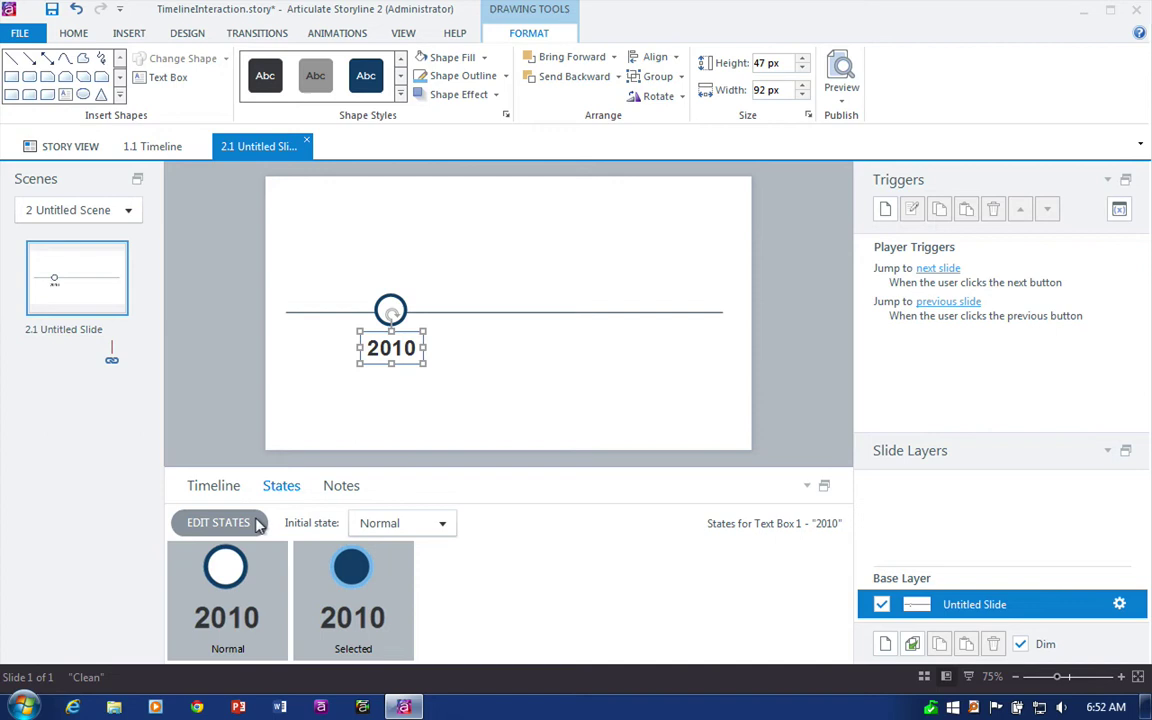
Add a new slide layer and name it "2010"
left_click_drag(322, 208, 450, 283)
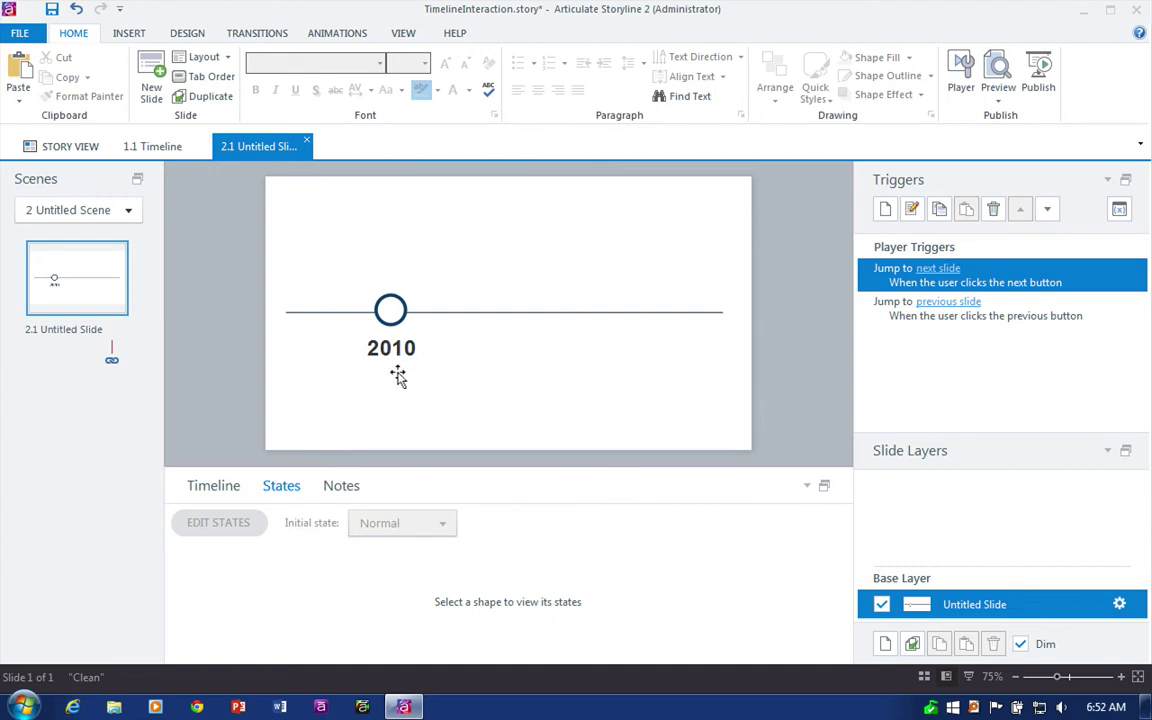
left_click(884, 644)
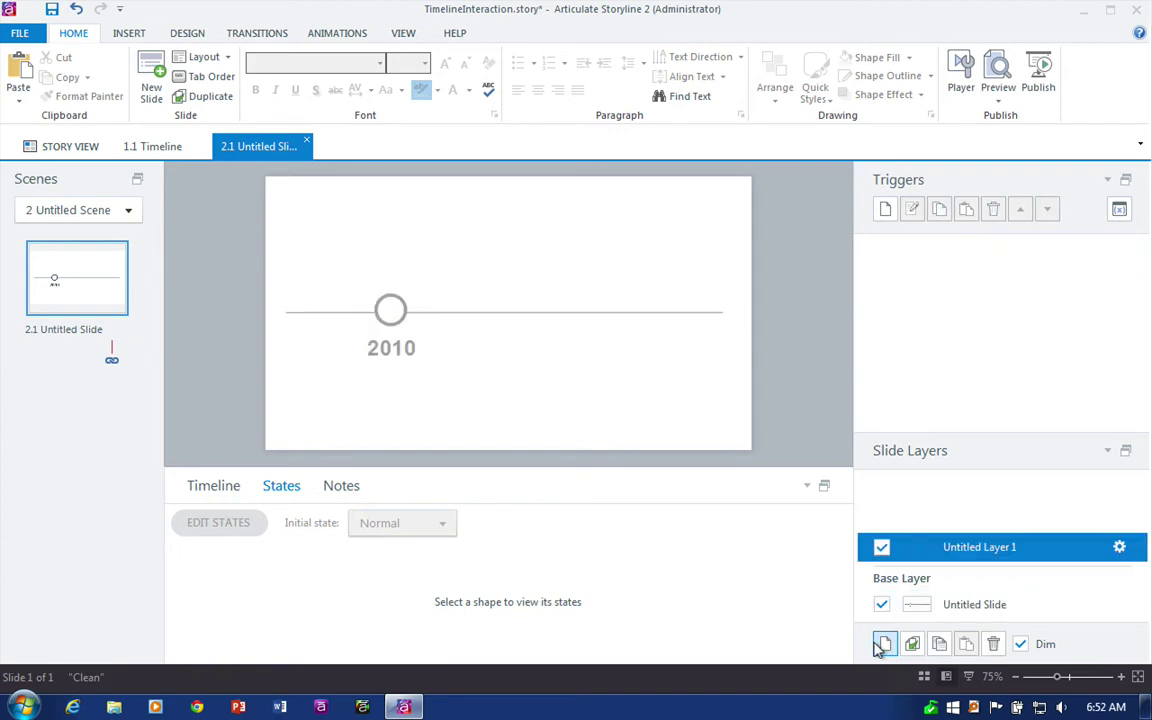
double_click(950, 547)
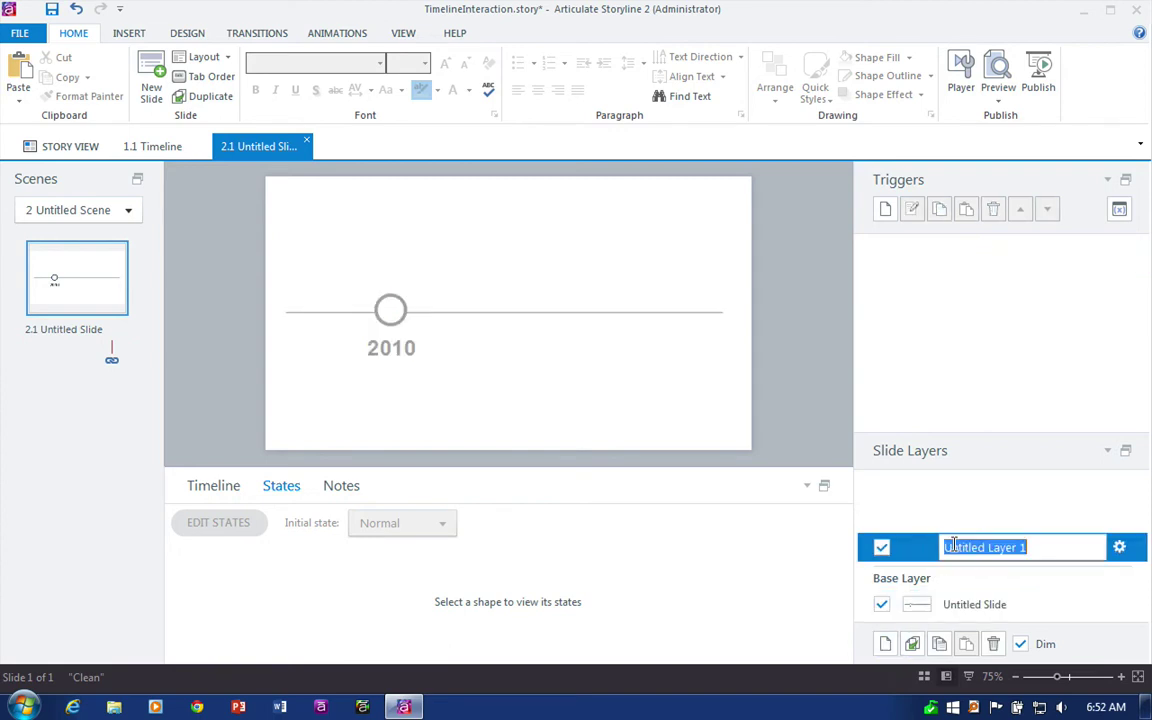
type("2010")
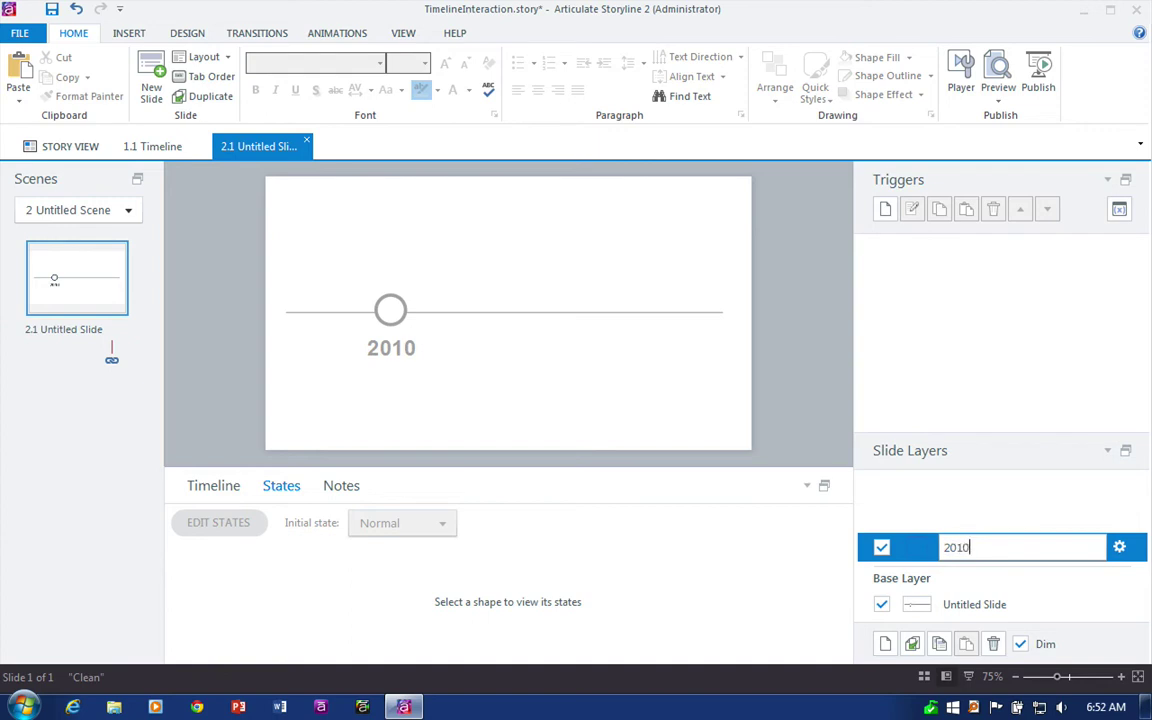
key("Return")
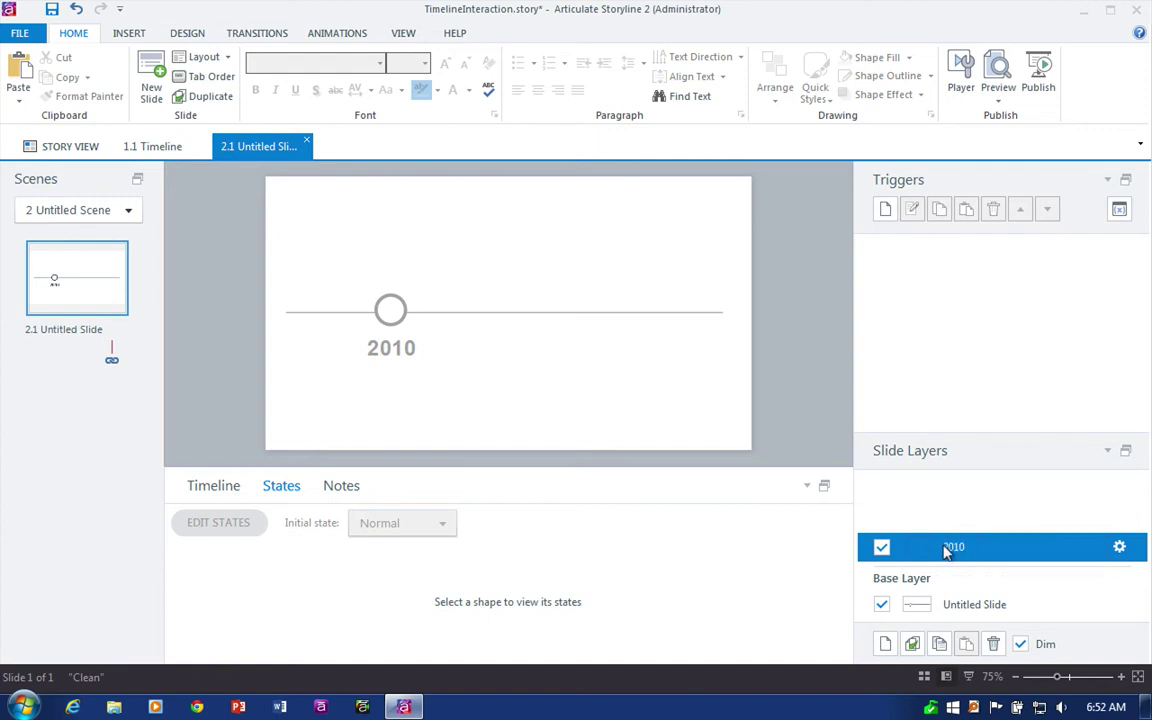
Draw a rectangle on the 2010 layer and position it centred above the 2010 circle
left_click(123, 35)
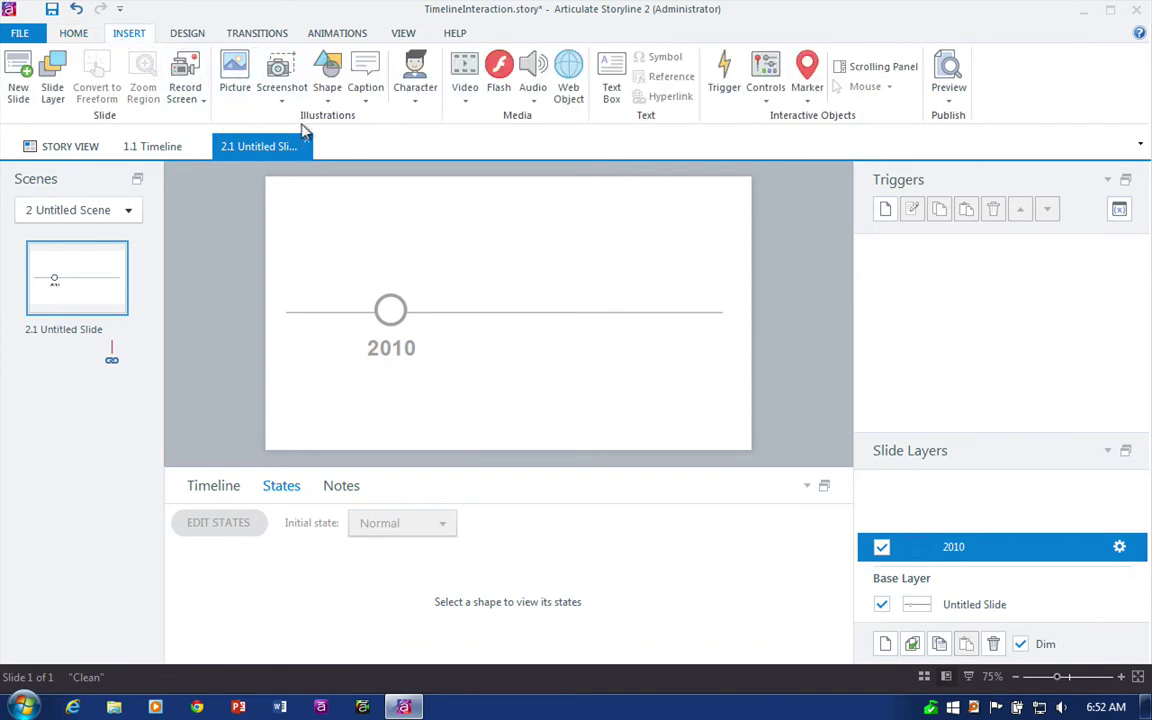
left_click(327, 80)
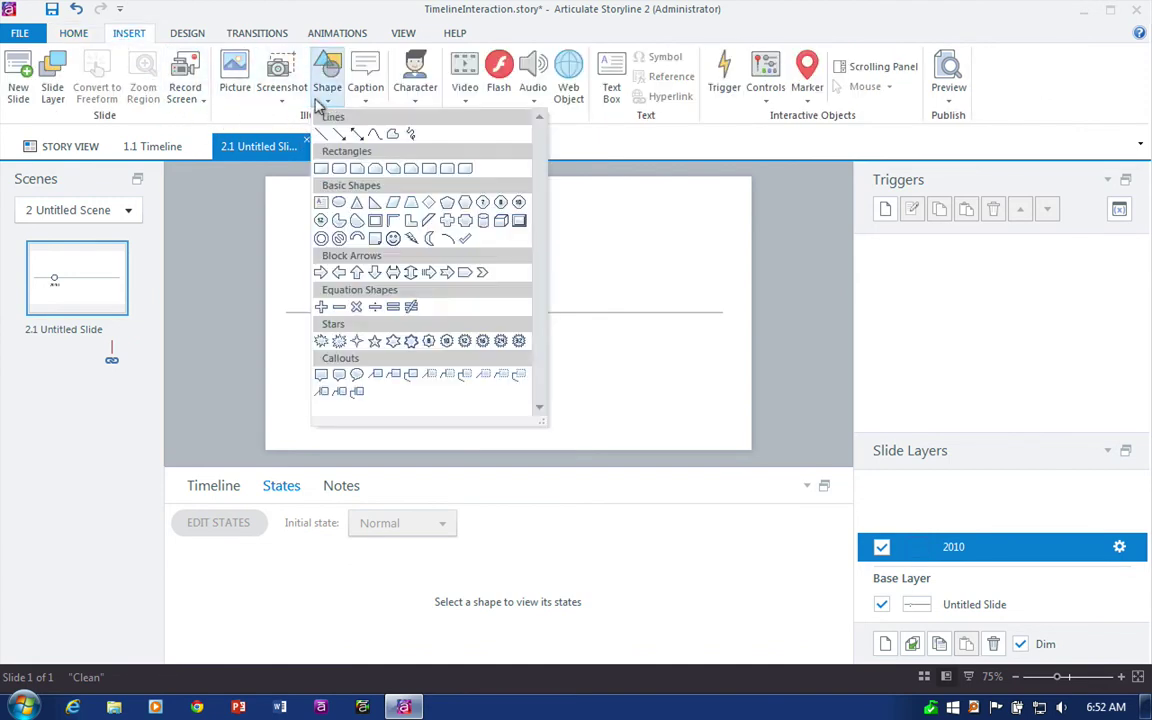
left_click(320, 169)
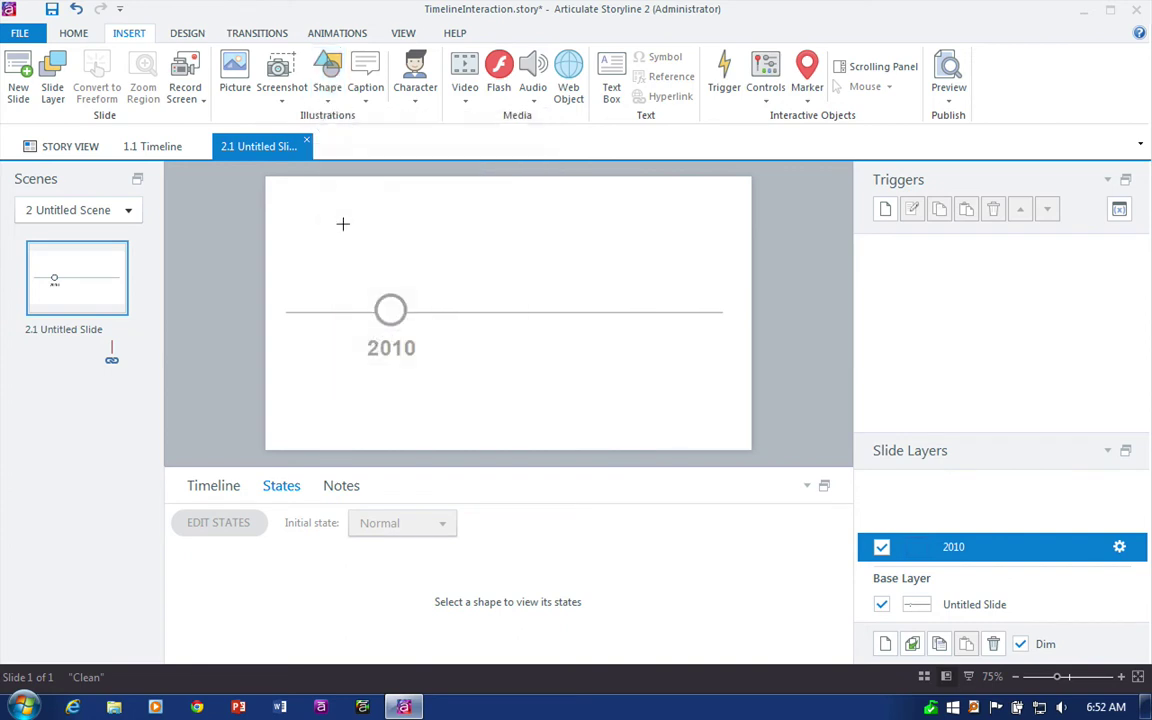
left_click(355, 101)
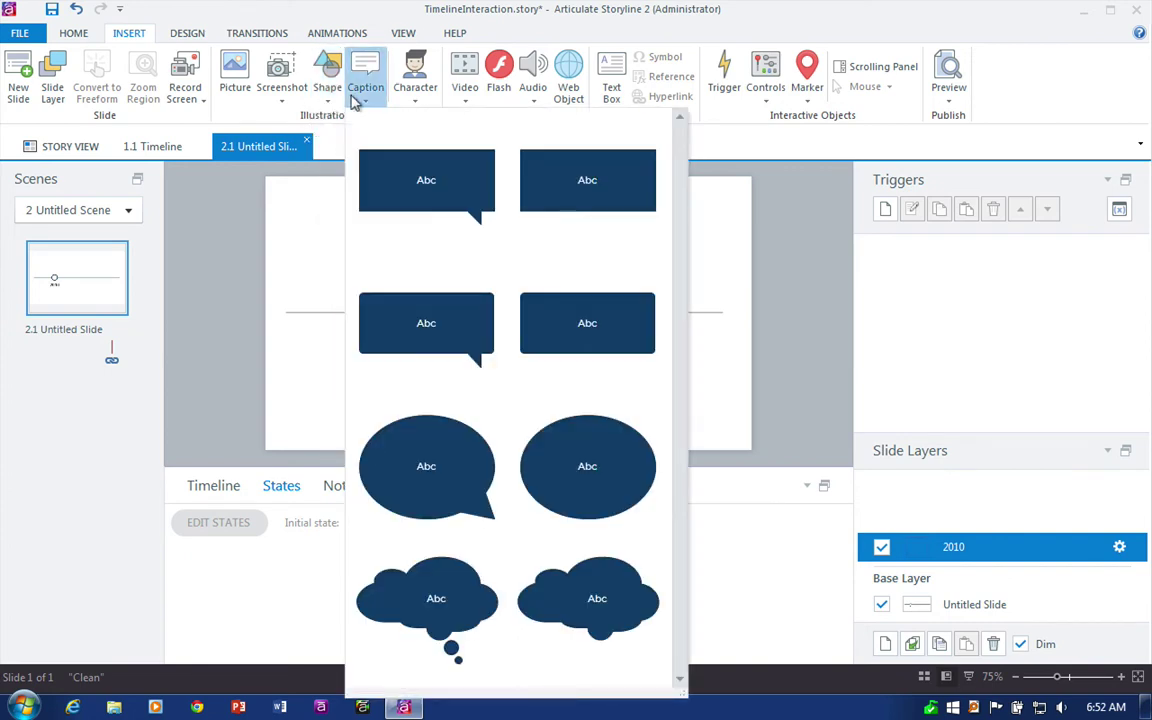
left_click(352, 103)
left_click(327, 80)
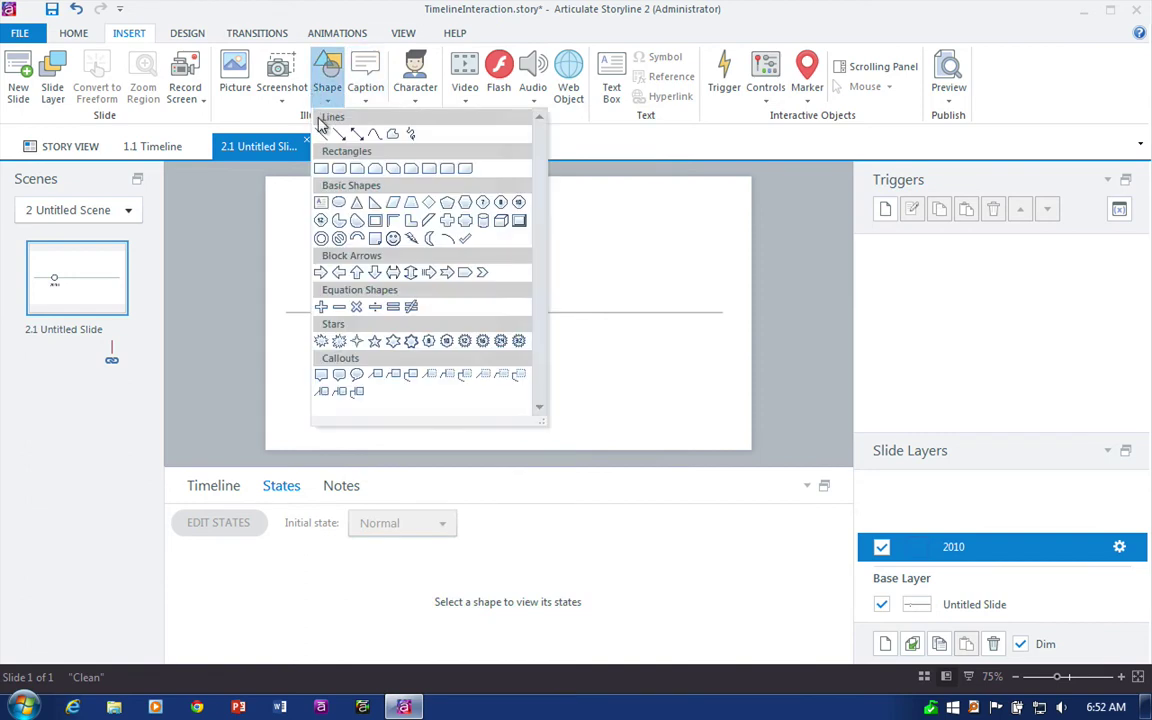
left_click(321, 170)
left_click_drag(335, 214, 443, 276)
left_click_drag(344, 214, 389, 229)
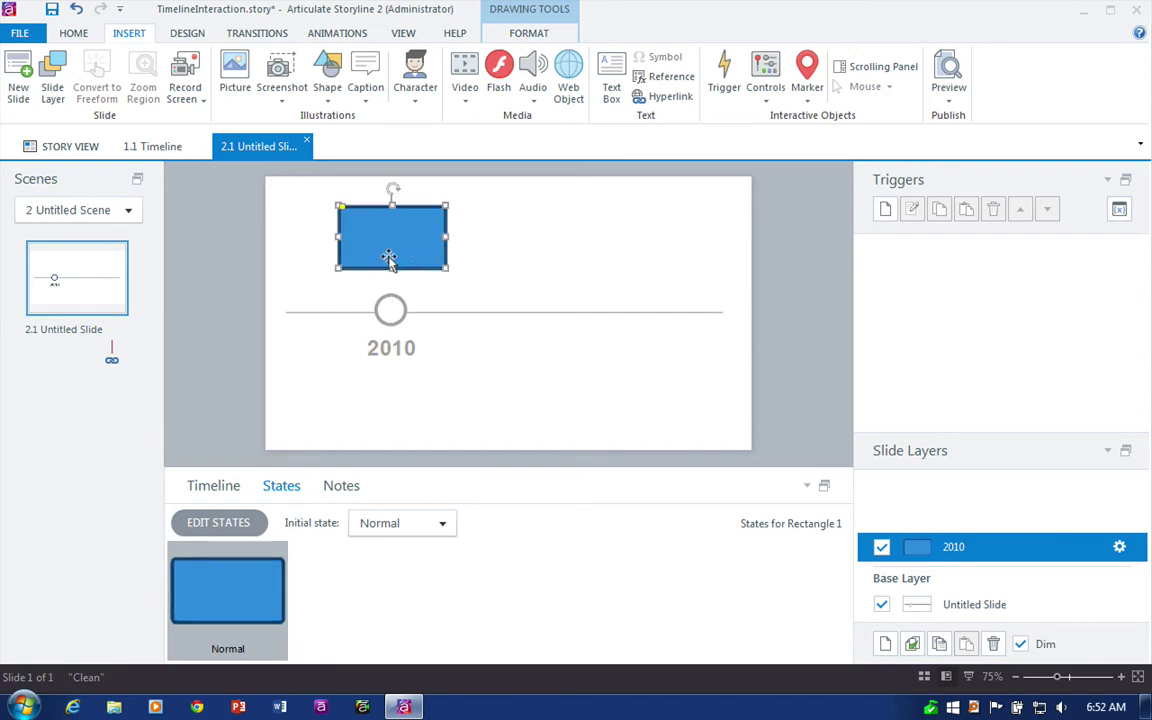
Add a small downward-pointing triangle at the middle of the rectangle's lower edge, pointing to the 2010 circle
left_click(327, 78)
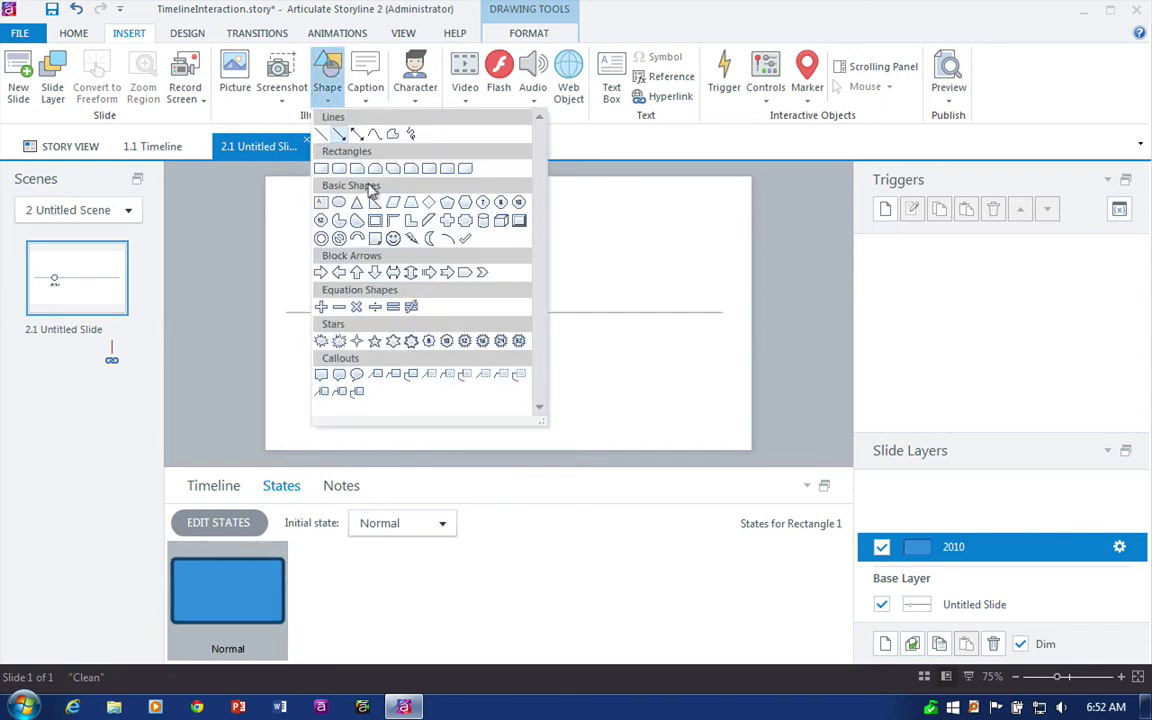
left_click(356, 203)
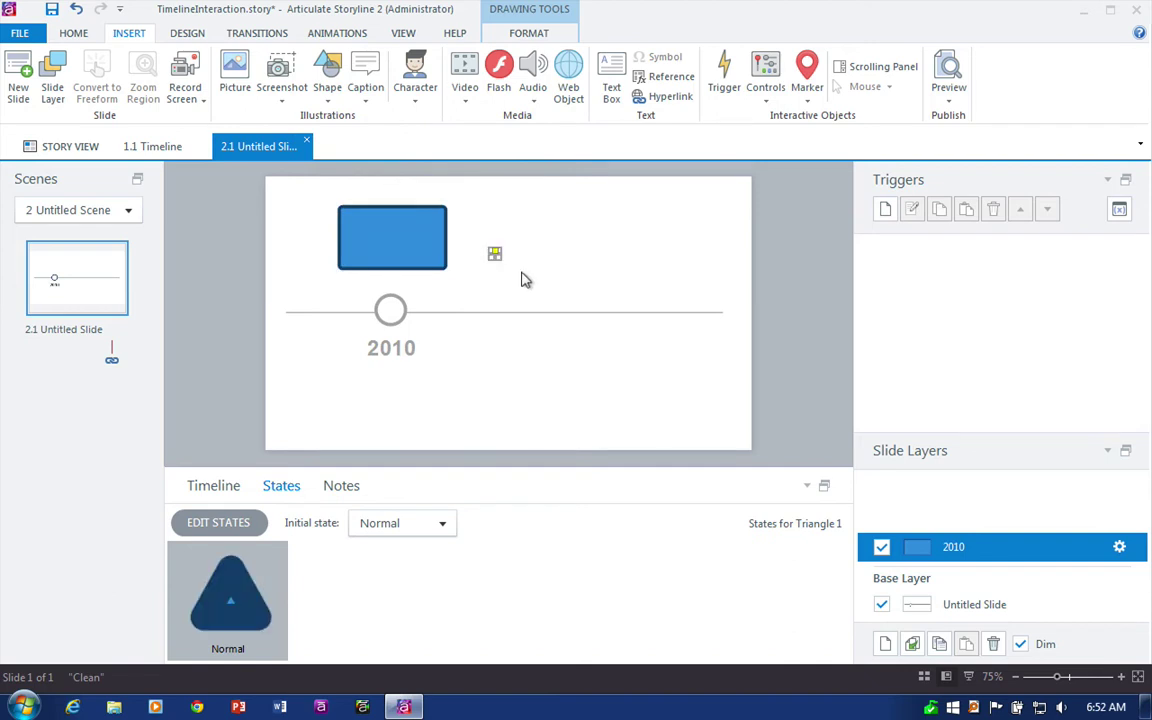
mouse_move(488, 245)
left_mouse_down()
mouse_move(520, 280)
mouse_move(599, 278)
mouse_move(501, 319)
mouse_move(504, 283)
mouse_move(391, 257)
mouse_move(391, 267)
left_mouse_up()
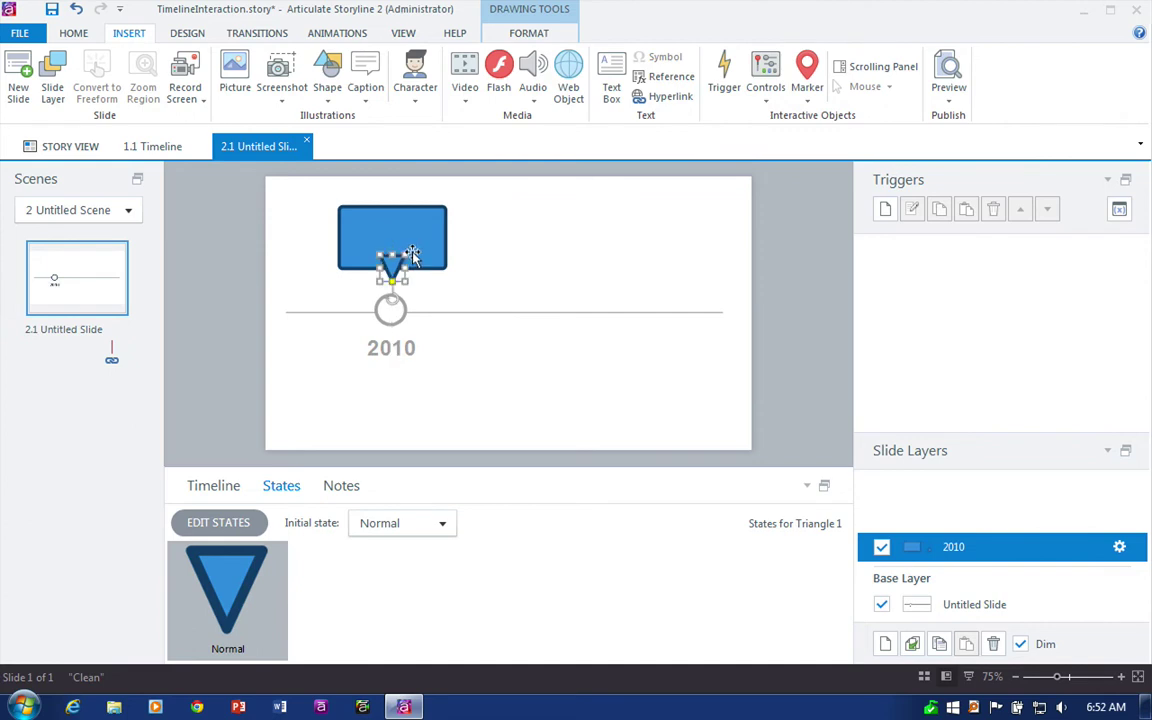
Remove the outlines from both the rectangle and the triangle so they form one blue callout
left_click(358, 225)
left_click(391, 262)
left_click(411, 222, "shift")
left_click(529, 33)
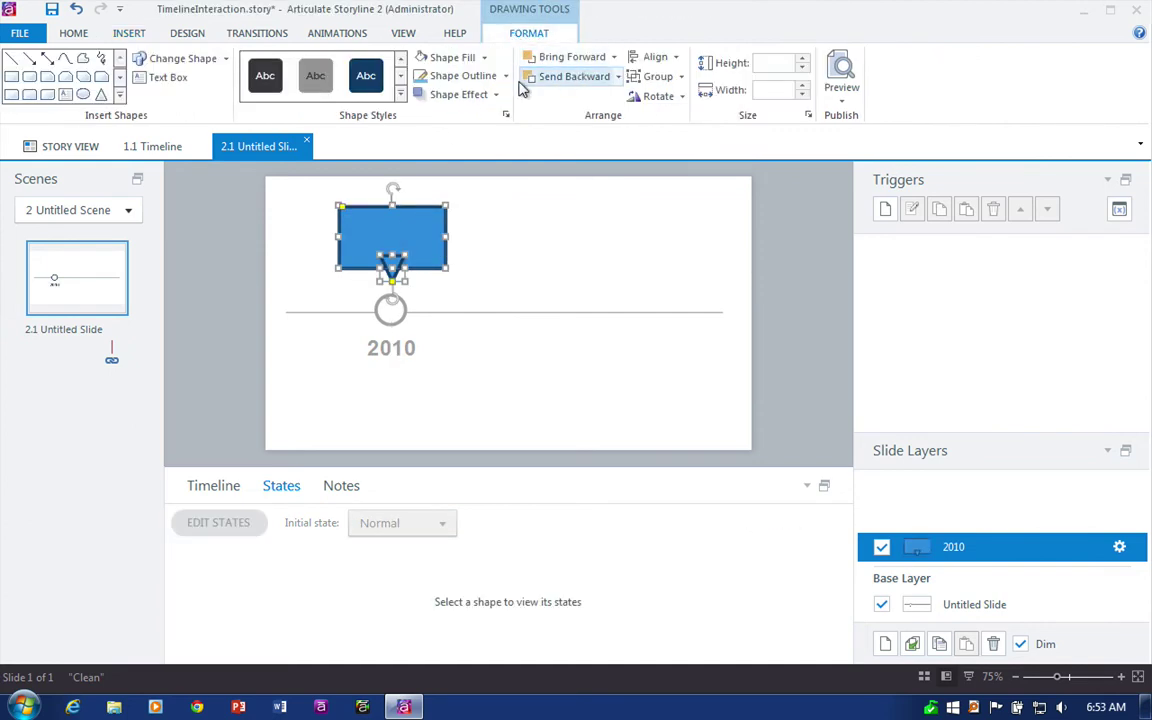
left_click(493, 78)
left_click(415, 210)
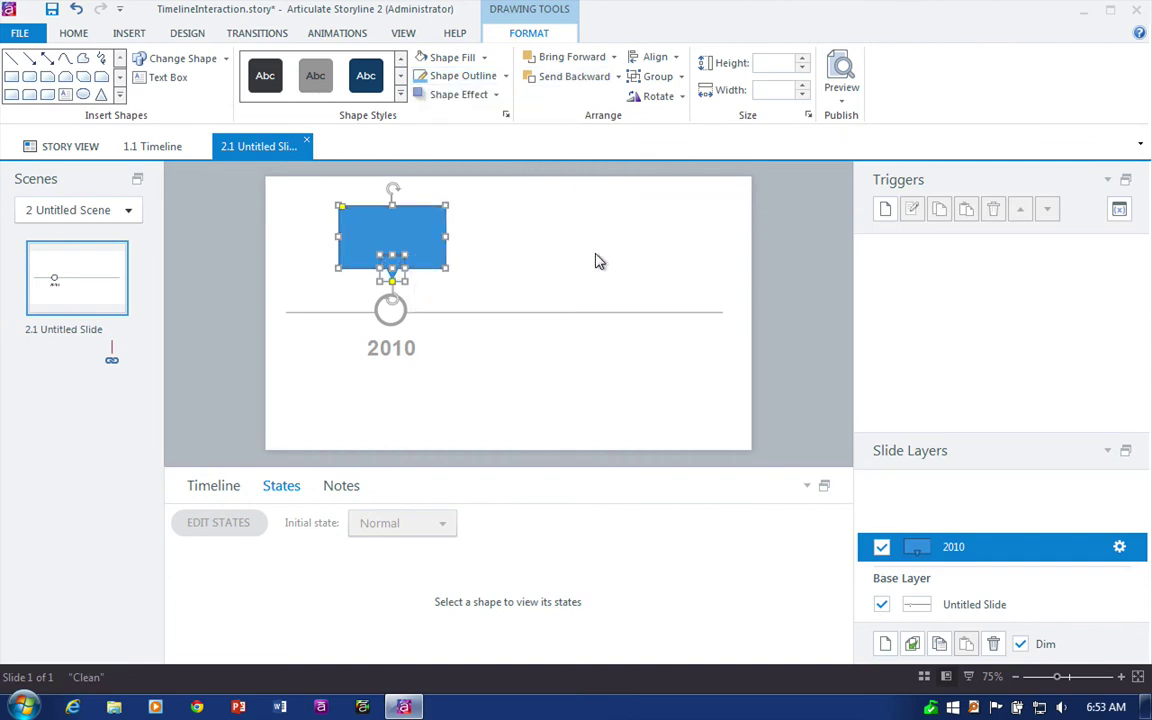
left_click(672, 346)
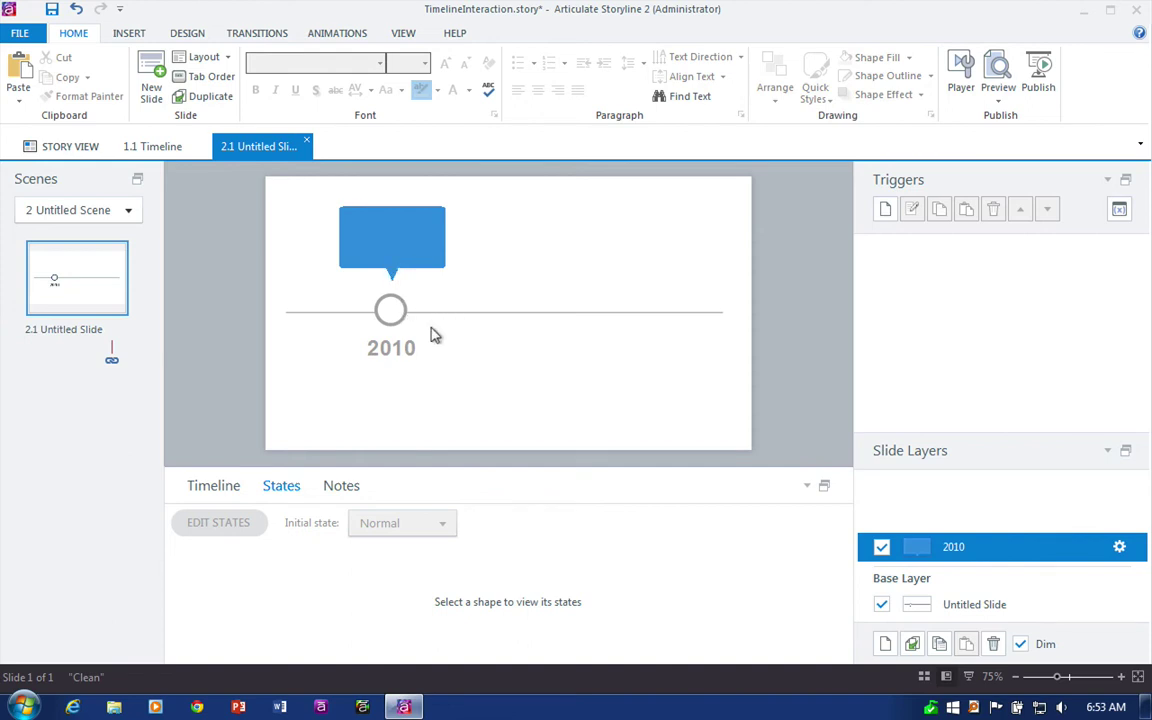
On the base layer, add a trigger that shows layer 2010 when the user clicks the 2010 text box
left_click(990, 606)
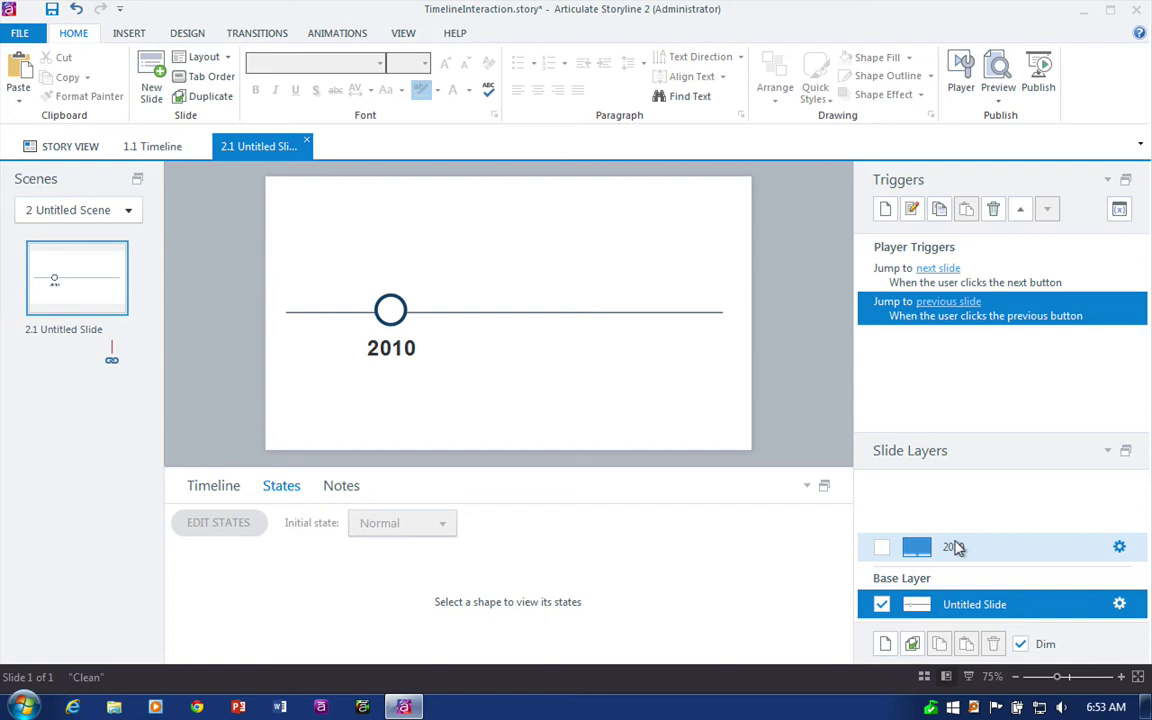
left_click(408, 348)
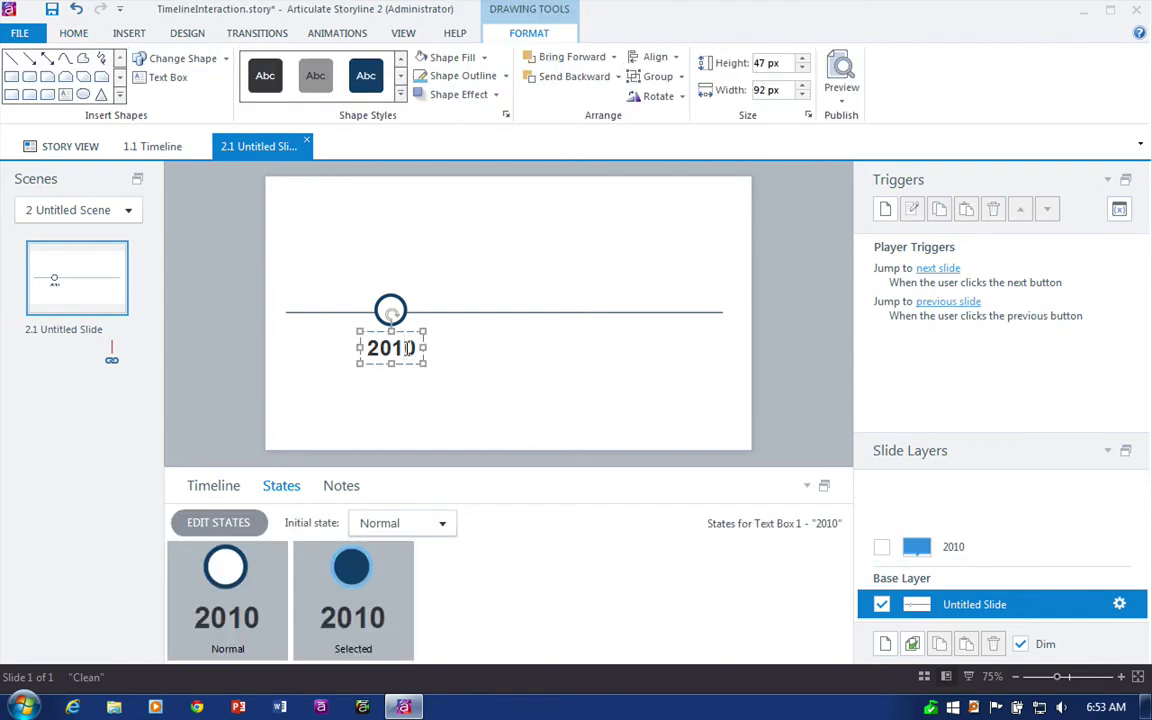
left_click(883, 208)
left_click_drag(617, 258, 700, 143)
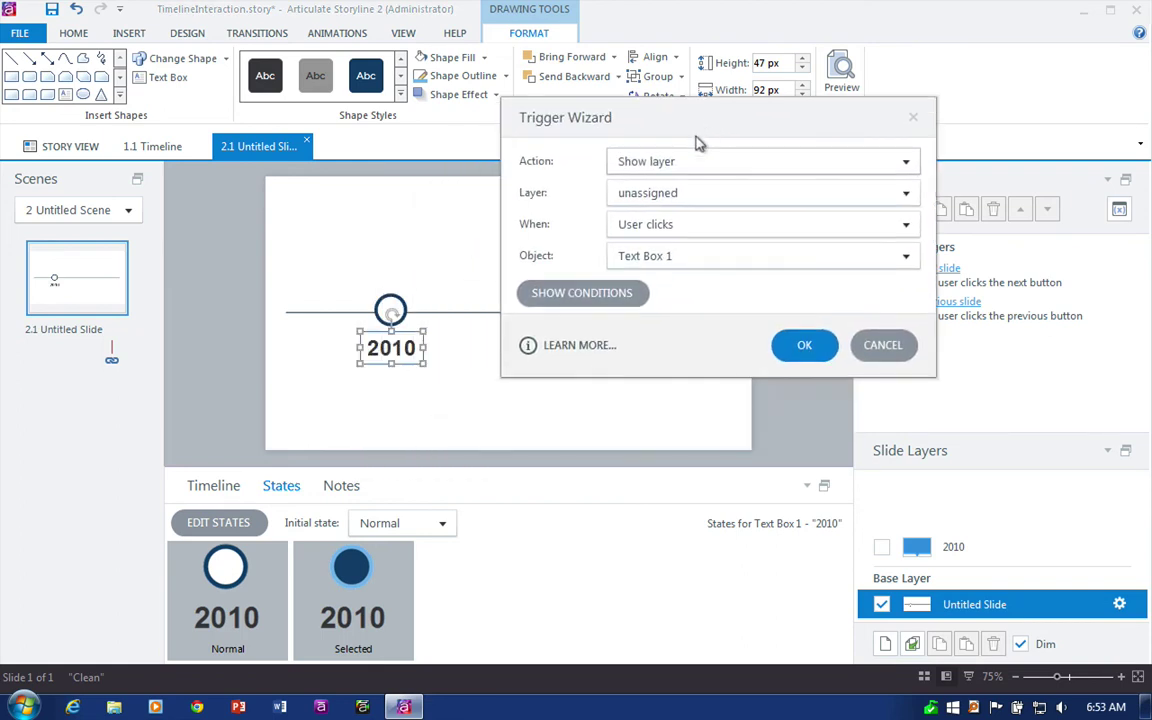
left_click(660, 193)
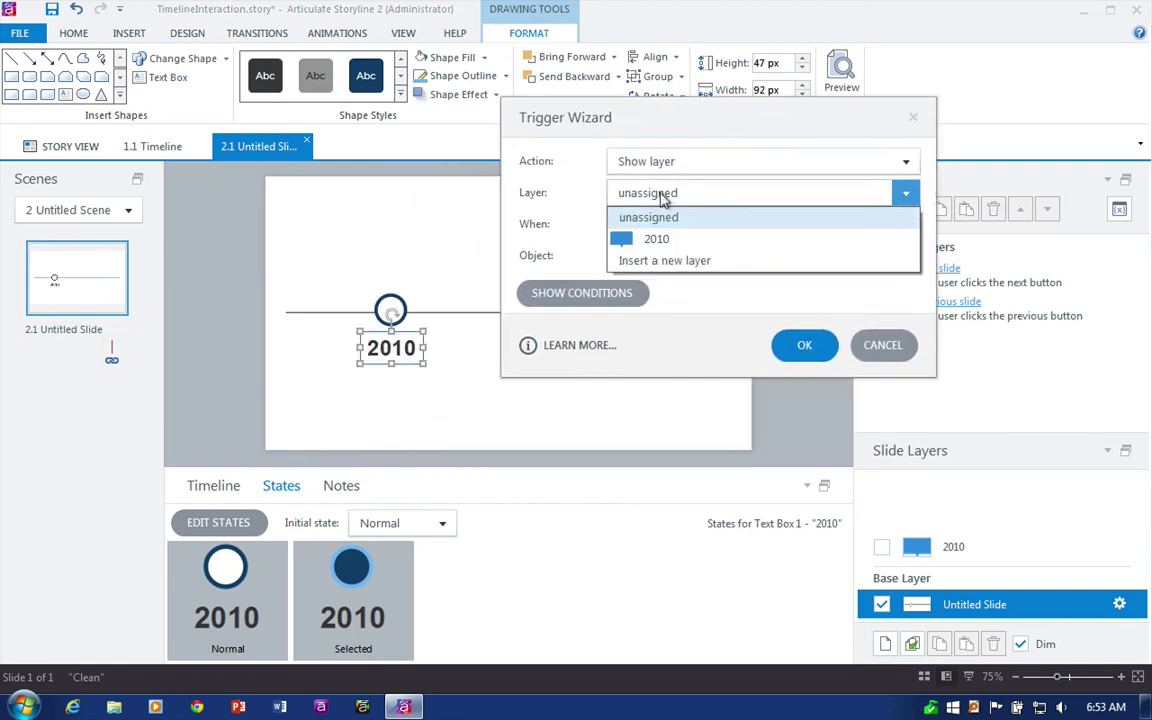
left_click(690, 241)
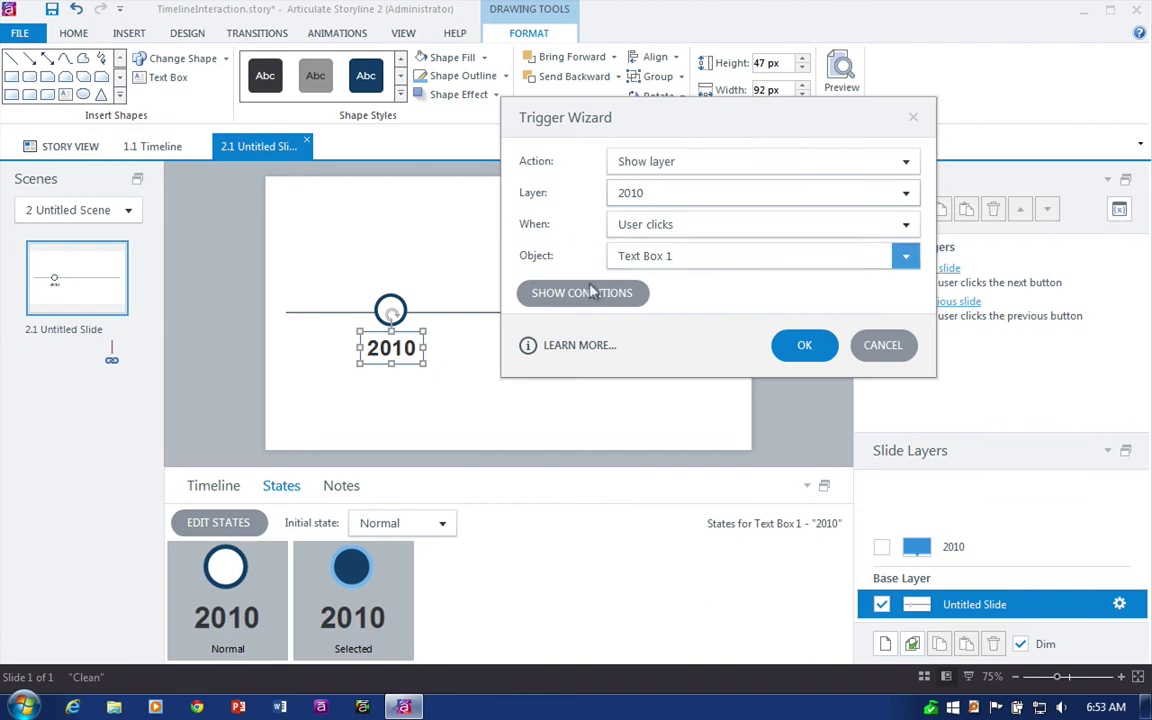
left_click(788, 346)
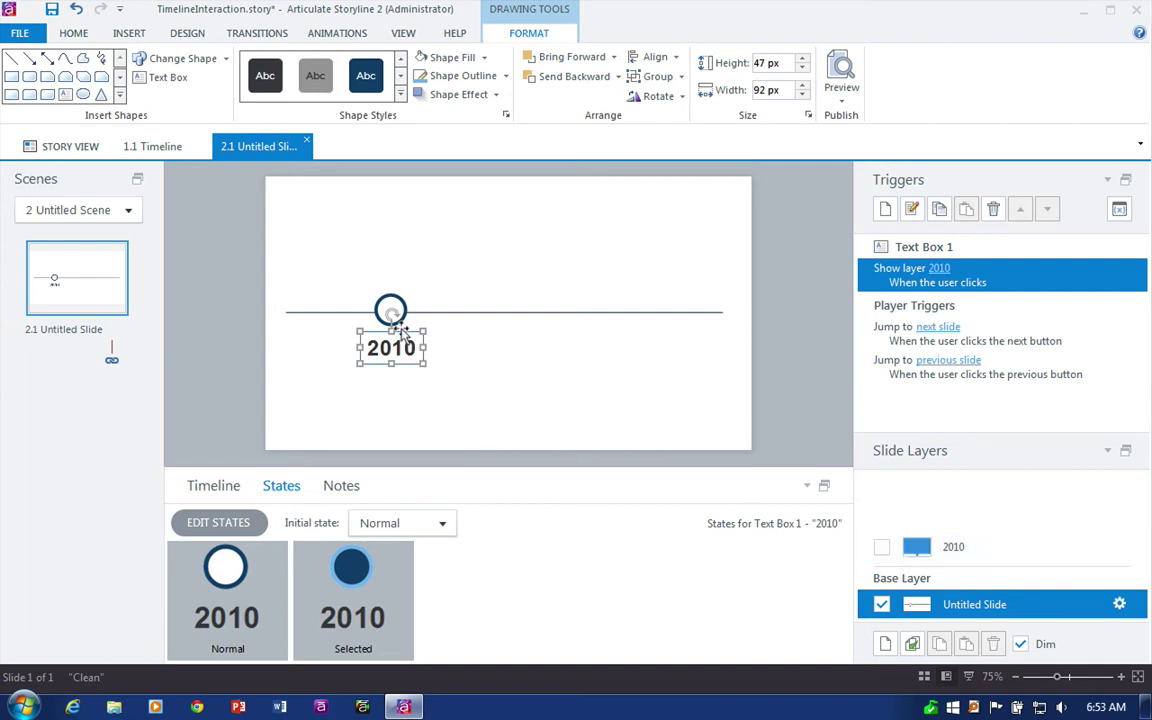
Duplicate the 2010 marker to the right along the timeline line and change the copy's text to 2012
left_click_drag(400, 328, 505, 331)
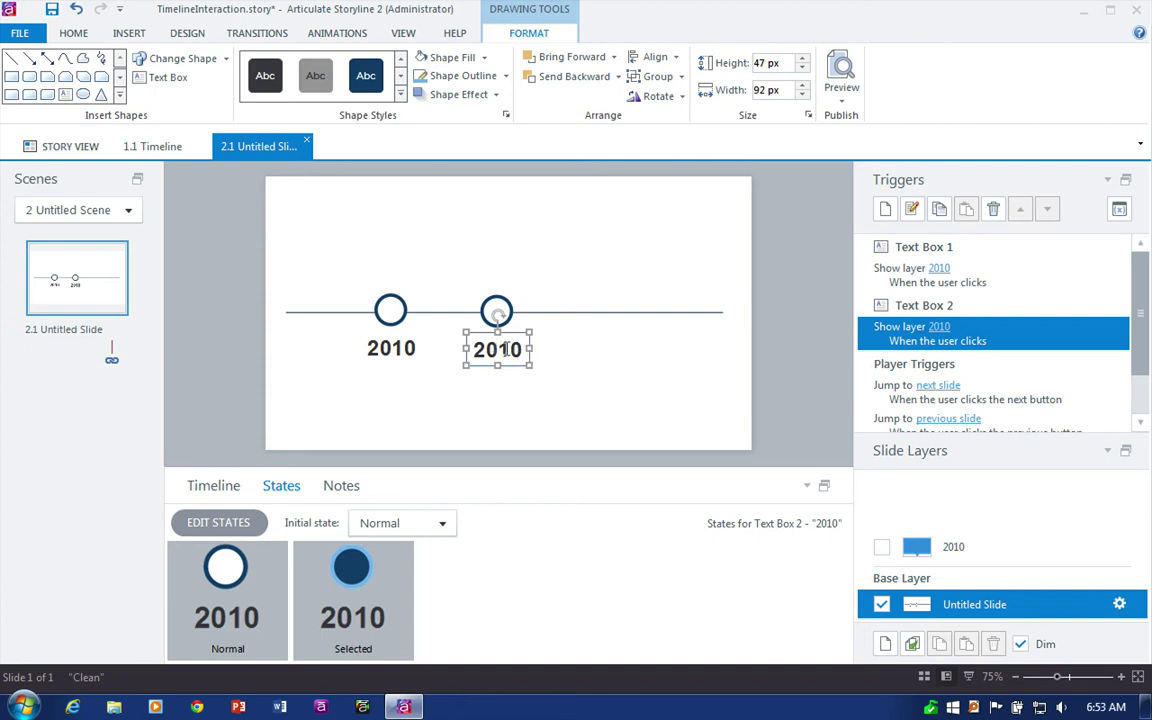
left_click_drag(499, 349, 519, 348)
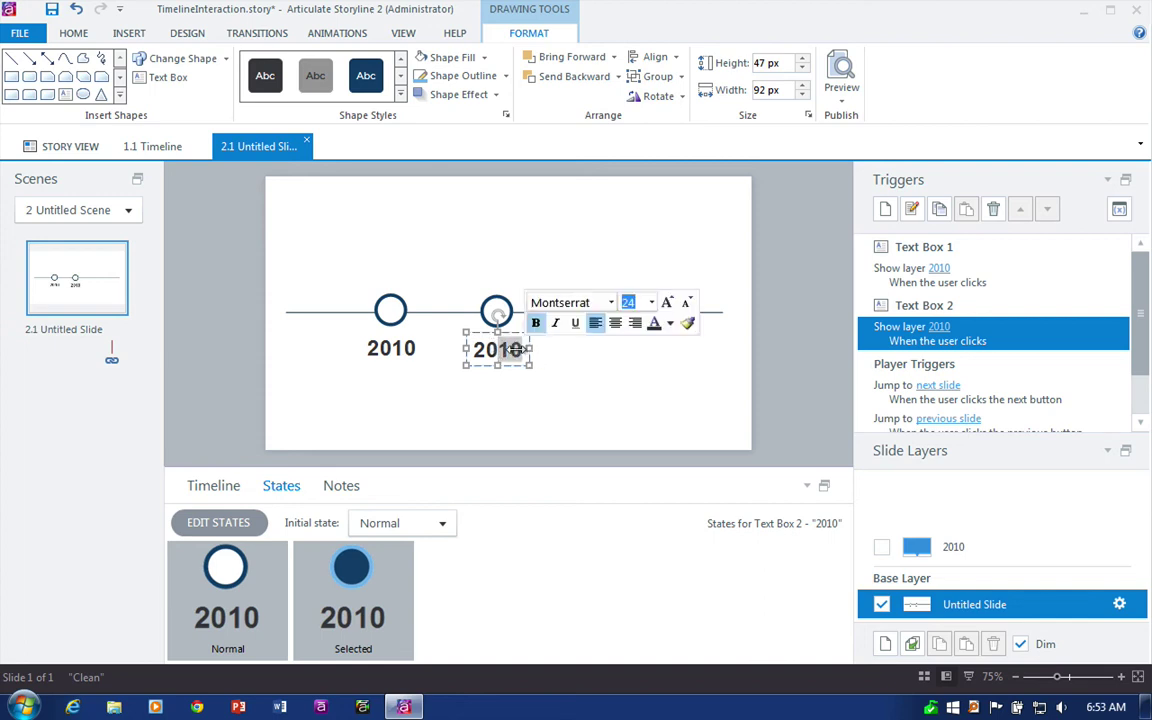
type("12")
left_click(548, 363)
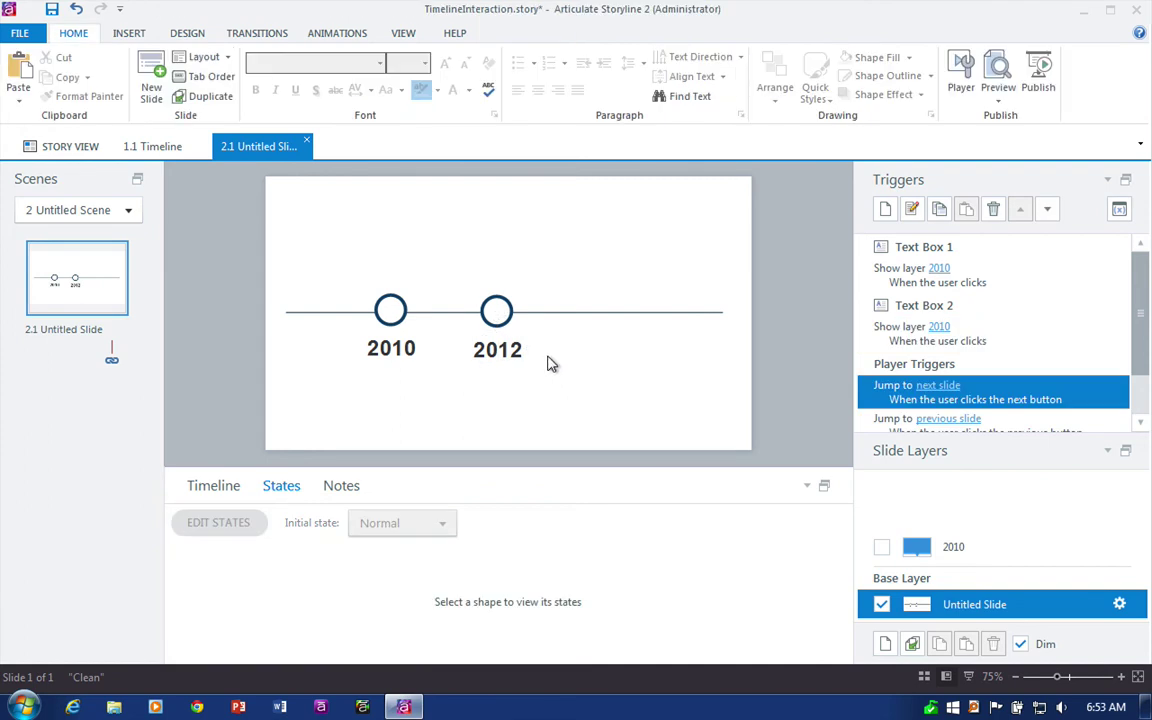
left_click(520, 350)
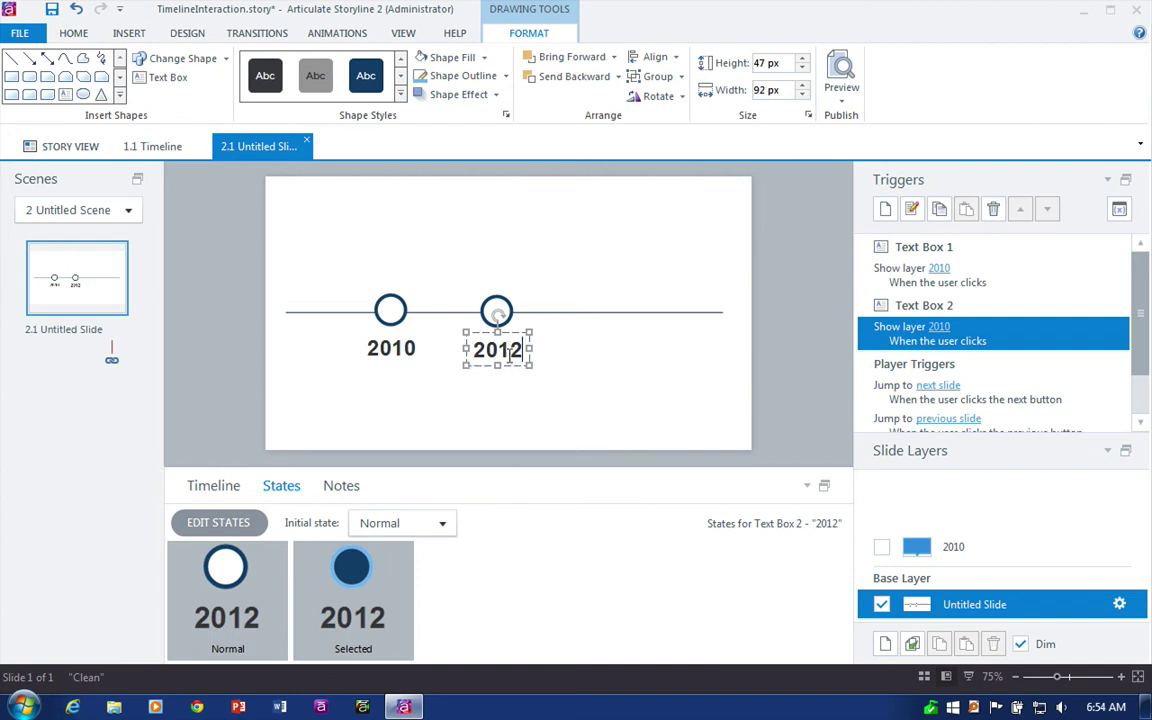
left_click(388, 346)
left_click(528, 350)
key("Escape")
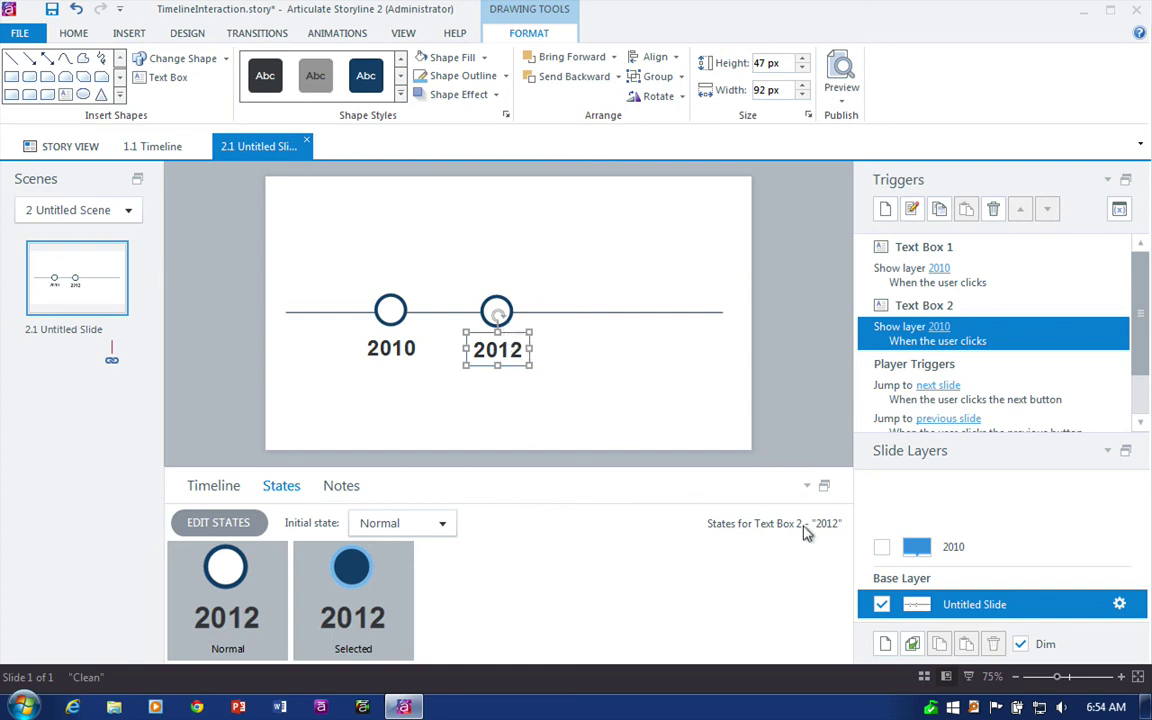
Duplicate the 2010 slide layer and rename the copy "2012"
left_click(953, 547)
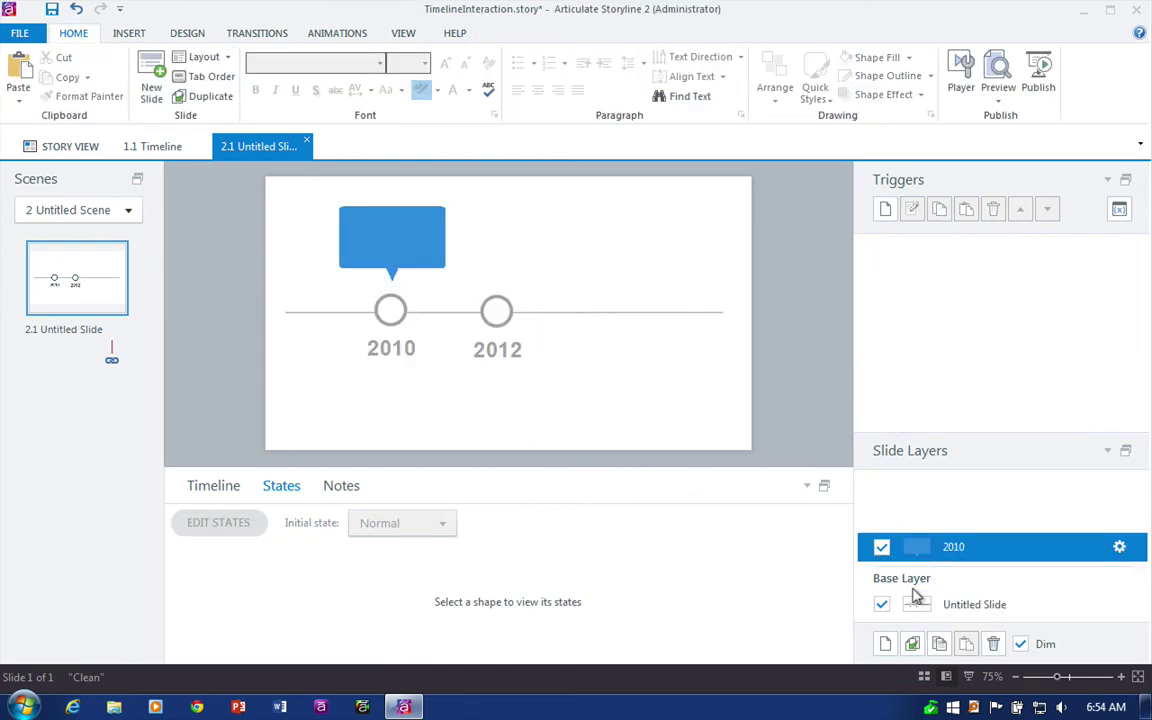
left_click(910, 645)
double_click(956, 518)
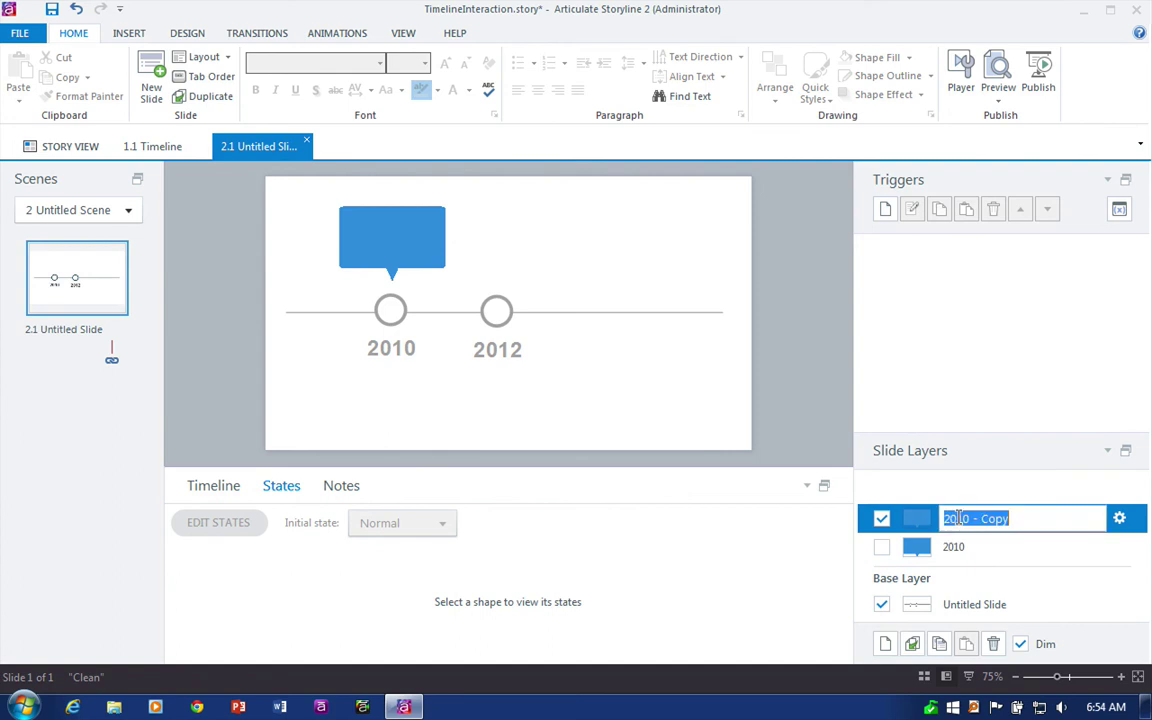
type("2")
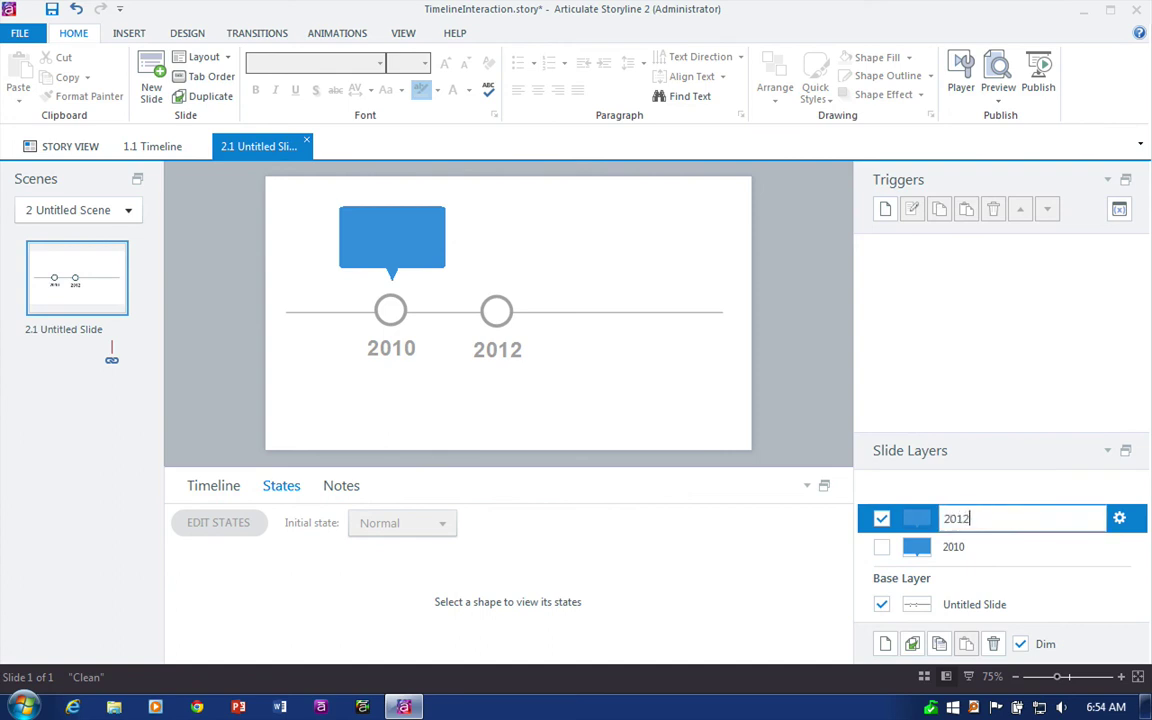
type("012")
left_click(872, 466)
Move the rectangle and triangle on the 2012 layer to the right until the callout is centred above the 2012 circle
left_click_drag(309, 177, 552, 336)
key("Right")
key("Right")
key("Right")
key("Right")
key("Right")
key("Right")
key("Right")
key("Right")
key("Right")
key("Right")
key("Right")
key("Right")
key("Right")
key("Right")
key("Right")
key("Right")
key("Right")
key("Right")
key("Right")
key("Right")
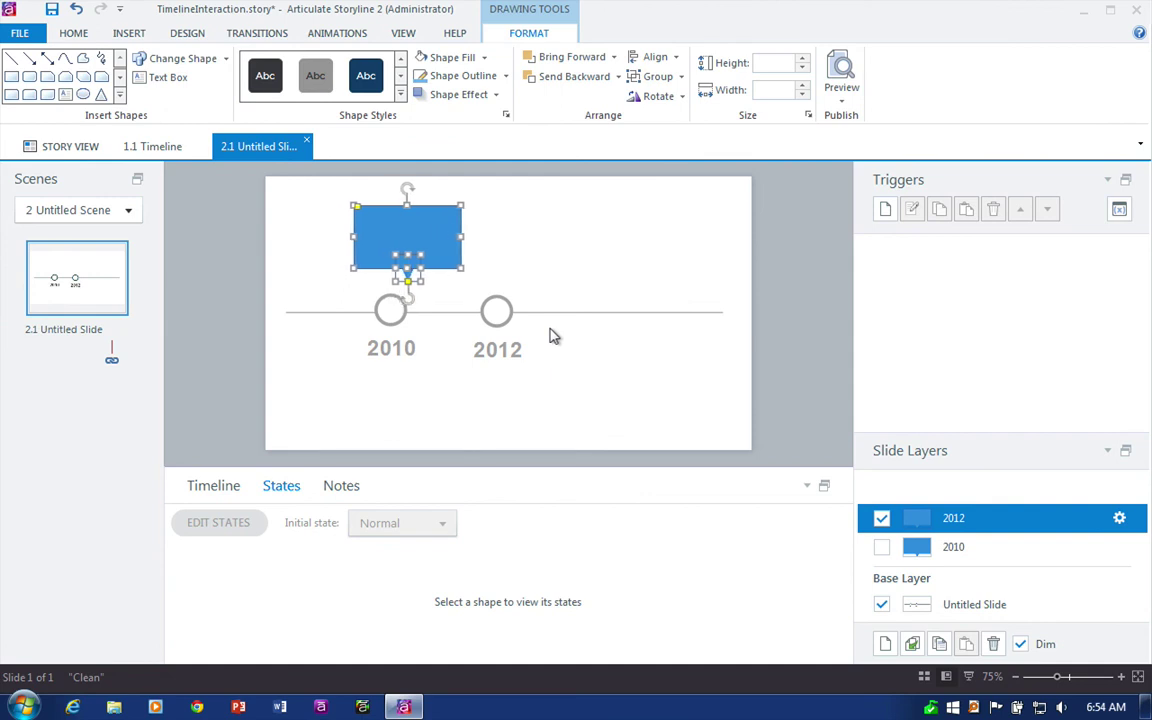
key("Right")
key("Right")
key("Right")
key("Right")
key("Right")
key("Right")
key("Right")
key("Right")
key("Right")
key("Right")
key("Right")
key("Right")
key("Right")
key("Right")
key("Right")
key("Right")
key("Right")
key("Right")
key("Right")
key("Right")
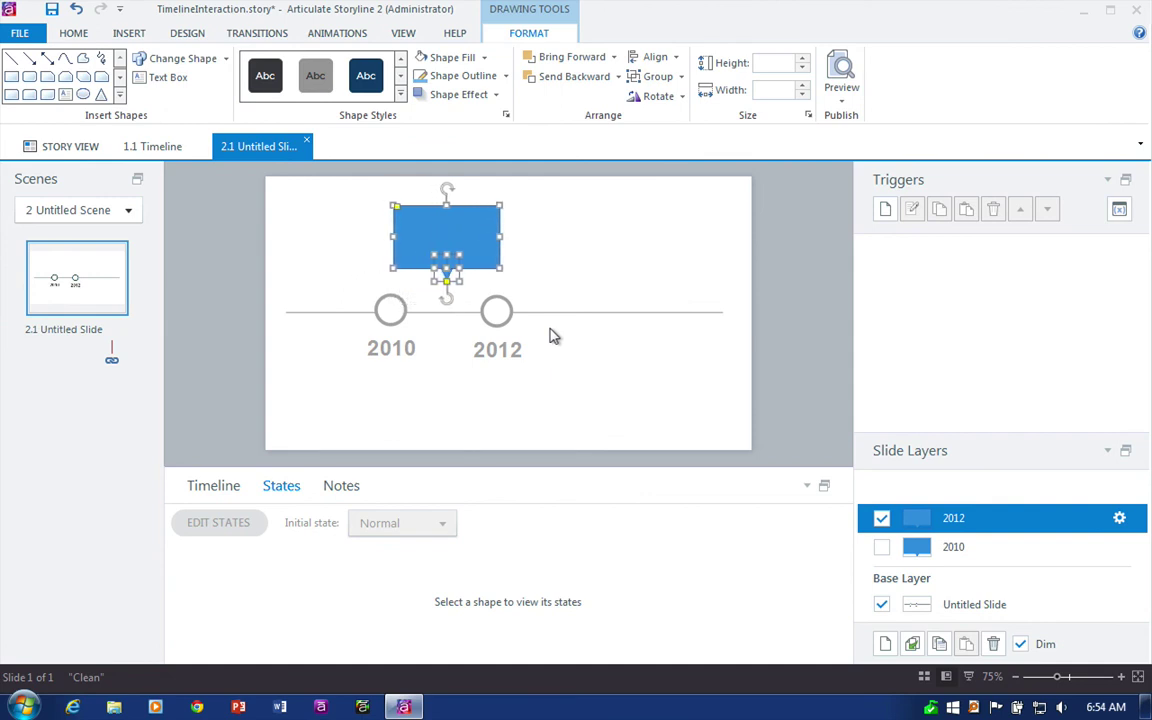
key("Right")
key("Right")
key("Right")
key("Right")
key("Right")
key("Right")
key("Right")
key("Right")
key("Right")
key("Right")
key("Right")
key("Right")
key("Right")
key("Right")
key("Right")
key("Right")
key("Right")
key("Right")
key("Right")
key("Right")
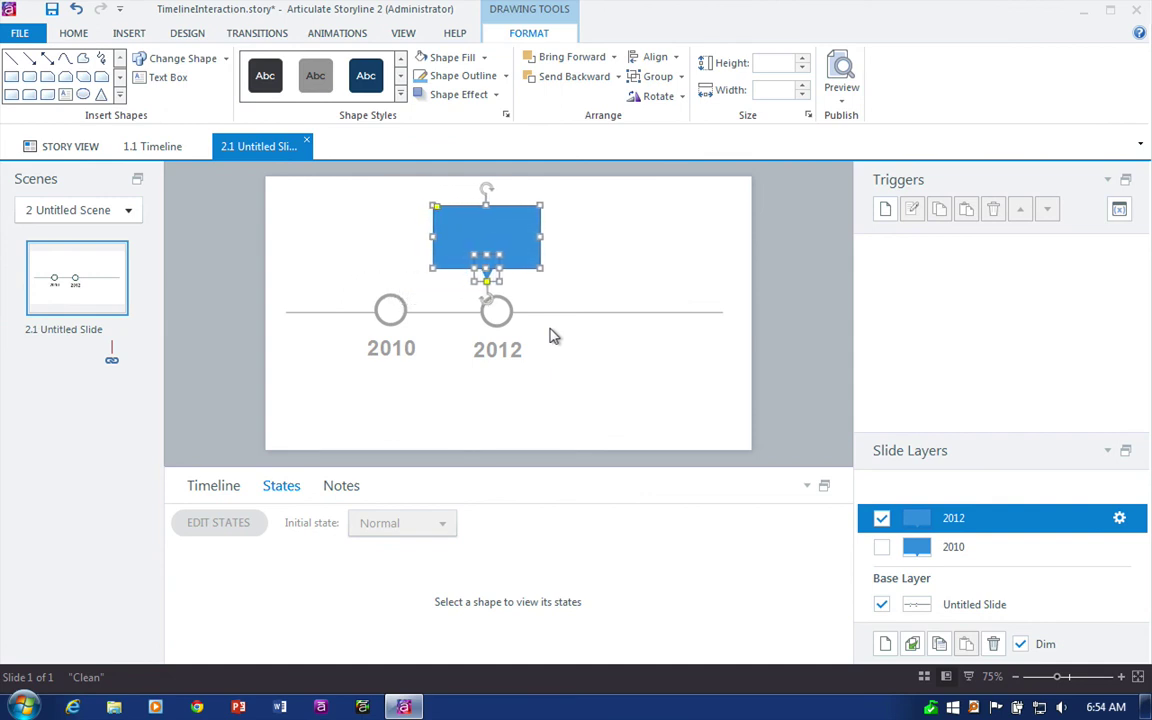
key("Right")
key("Right")
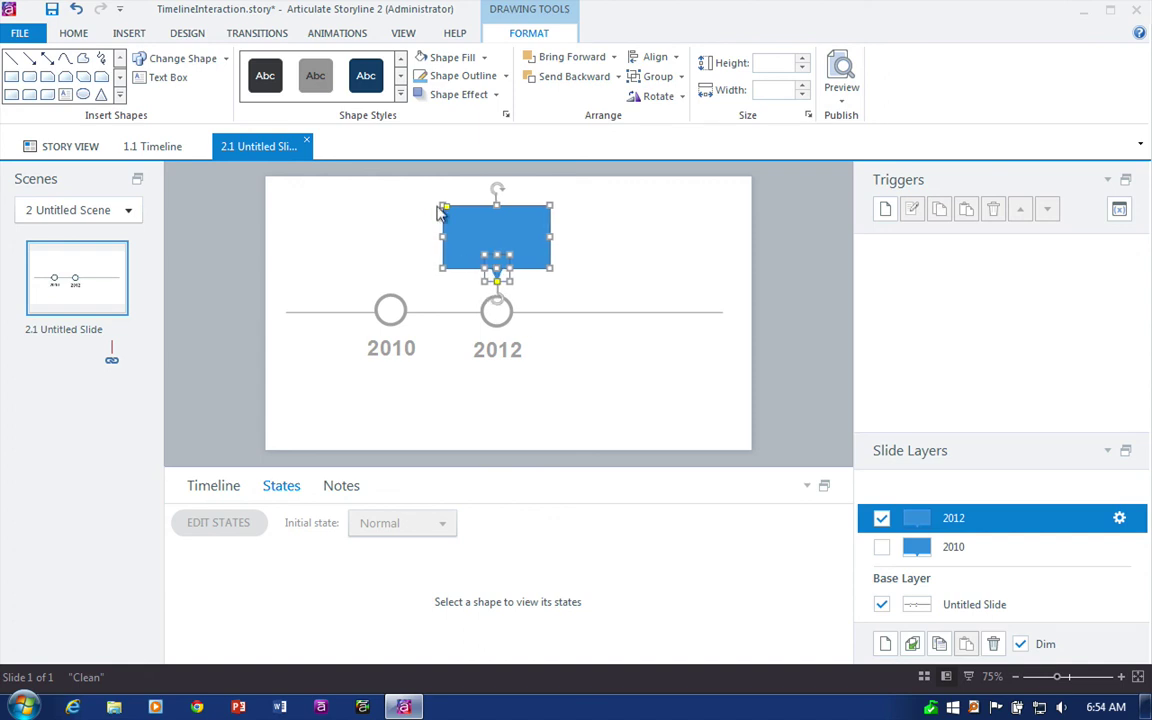
Fill the callout shapes on the 2012 layer with light green
left_click(482, 57)
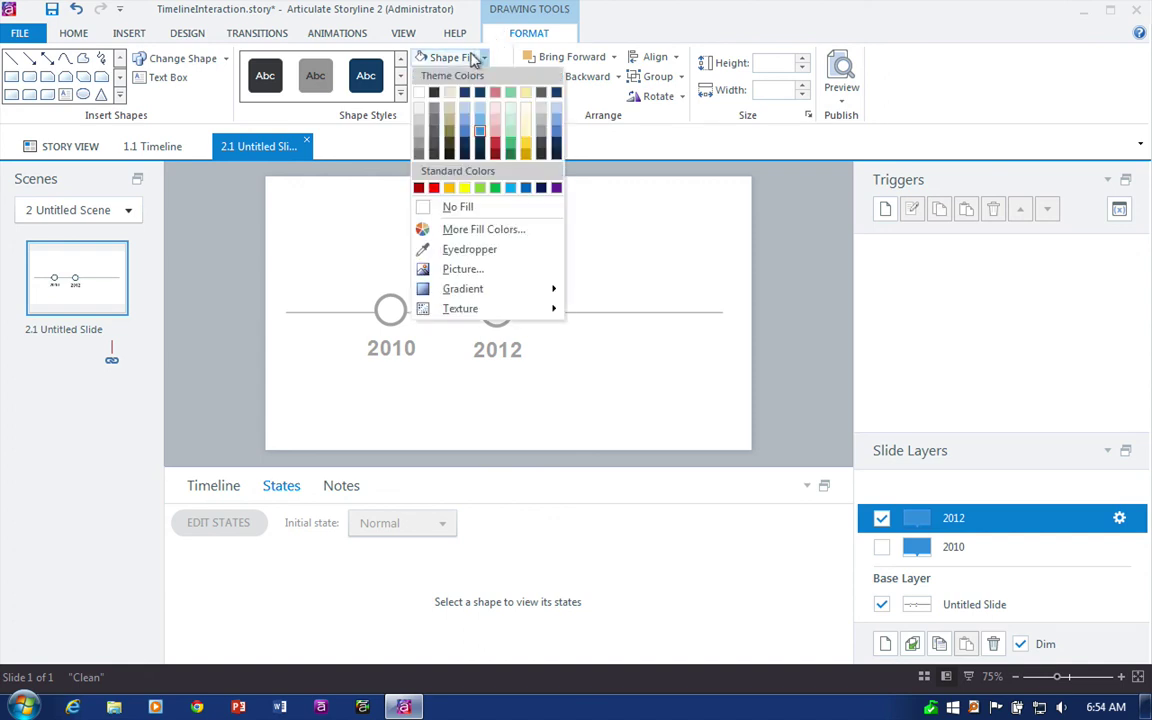
left_click(510, 115)
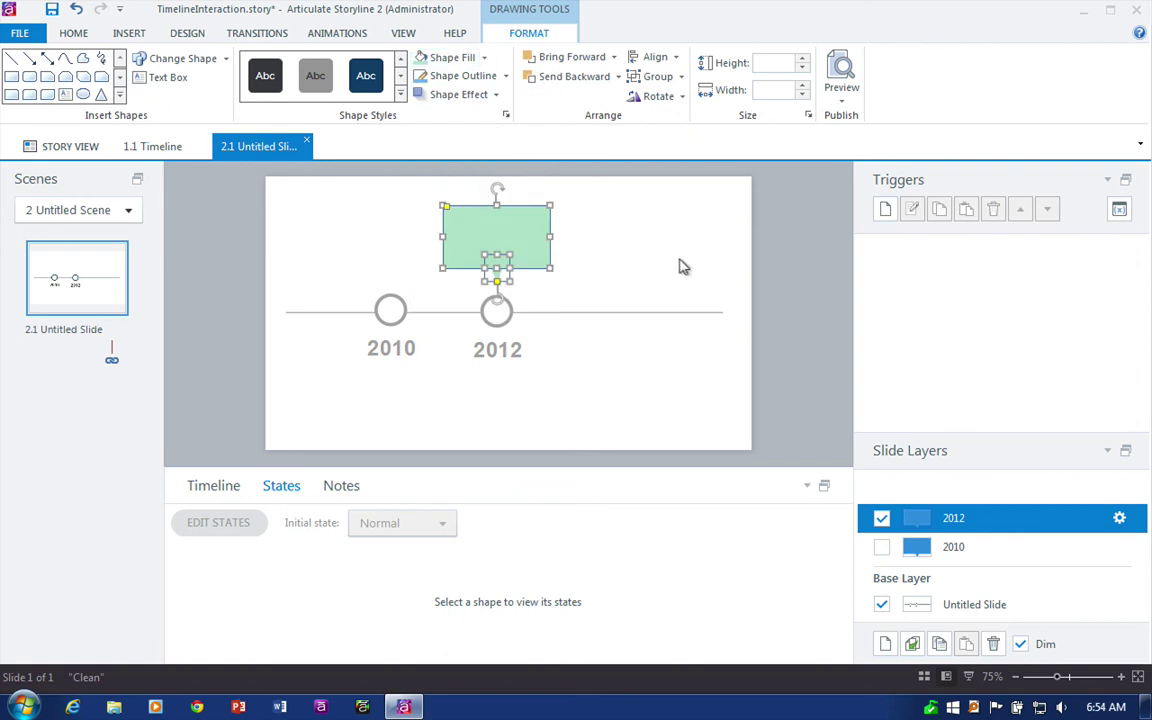
left_click(678, 328)
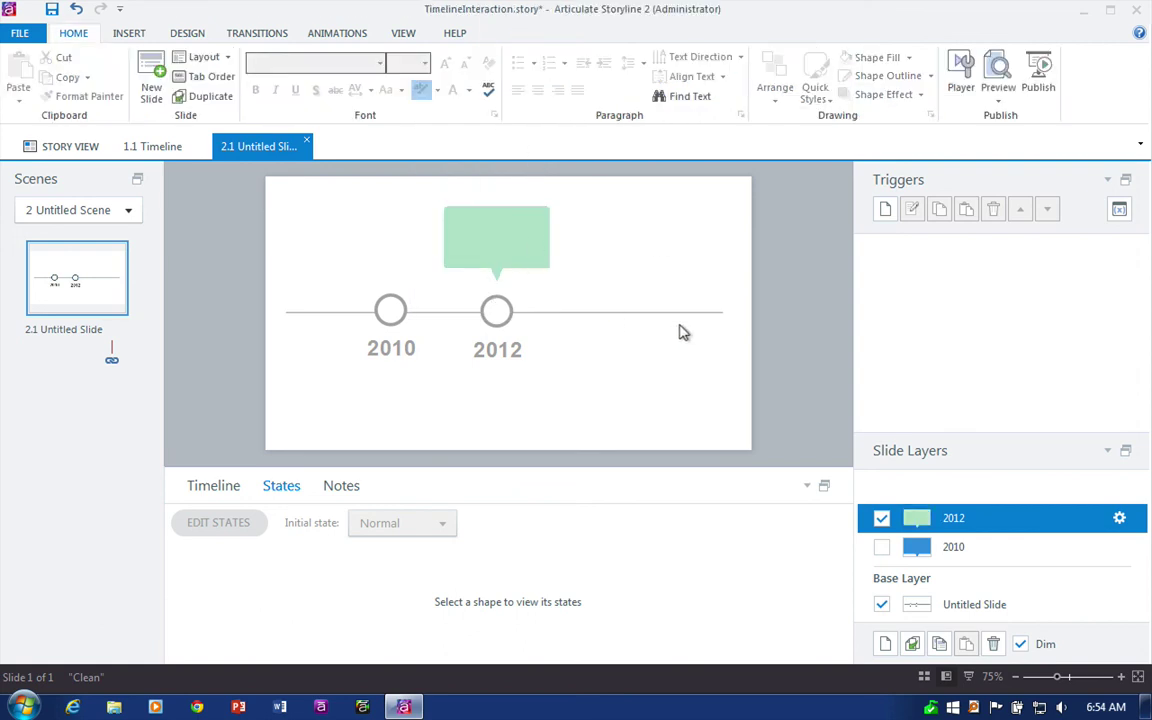
Compare the callouts on the 2010 and 2012 layers and return to the base layer
left_click(980, 547)
left_click(987, 521)
left_click(1003, 603)
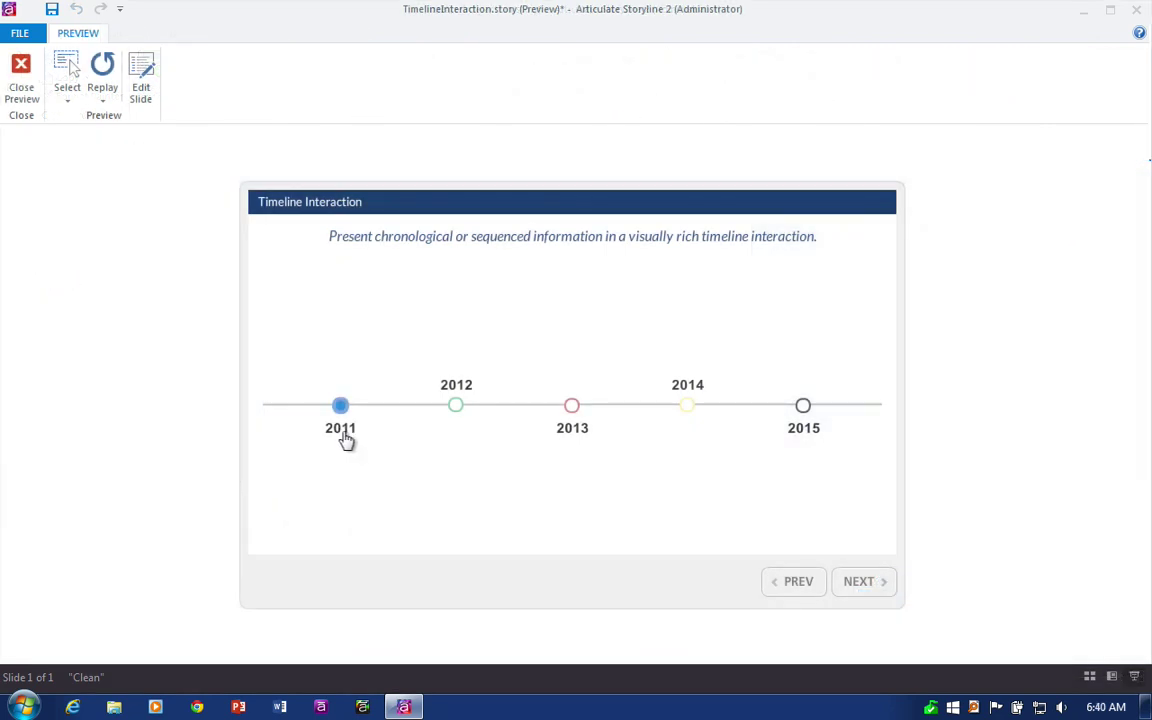
Test the finished timeline in preview by opening the 2011, 2012 and 2013 markers
left_click(343, 437)
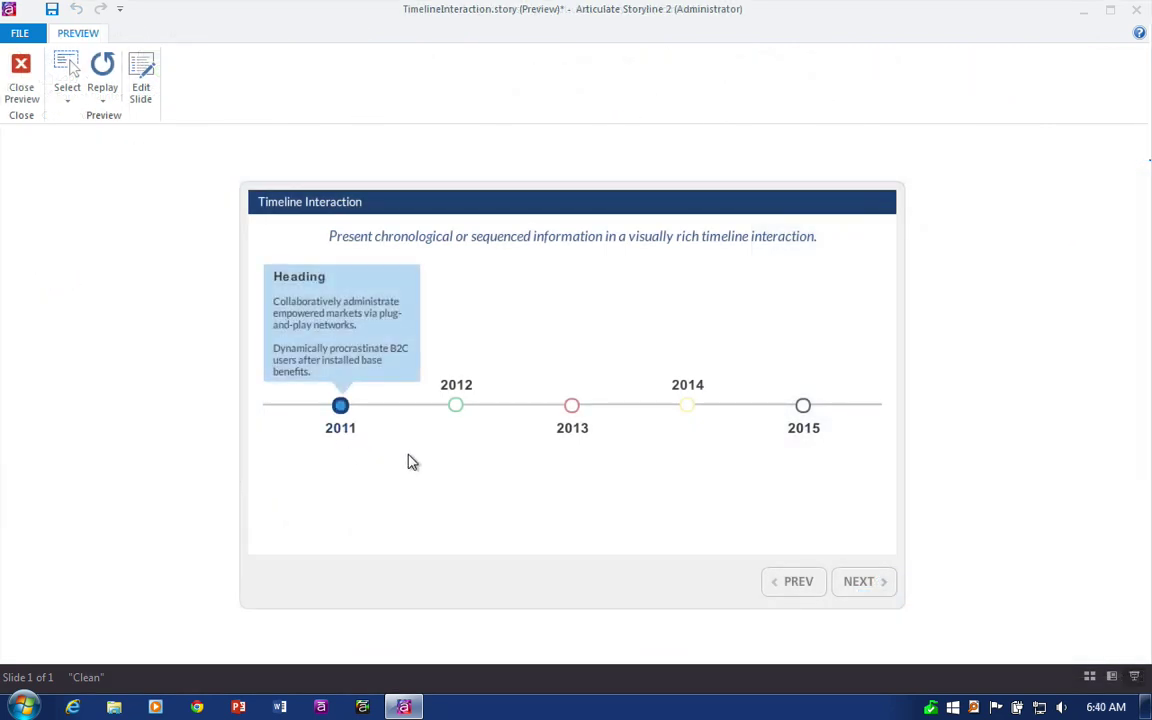
left_click(457, 405)
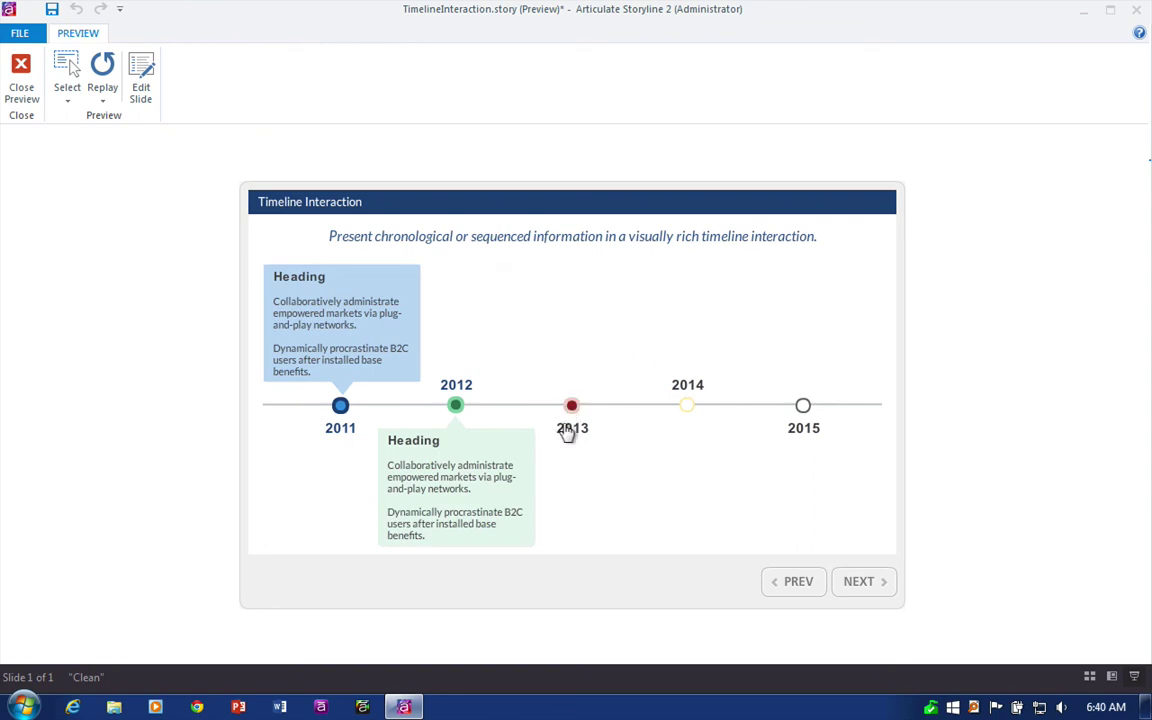
left_click(569, 408)
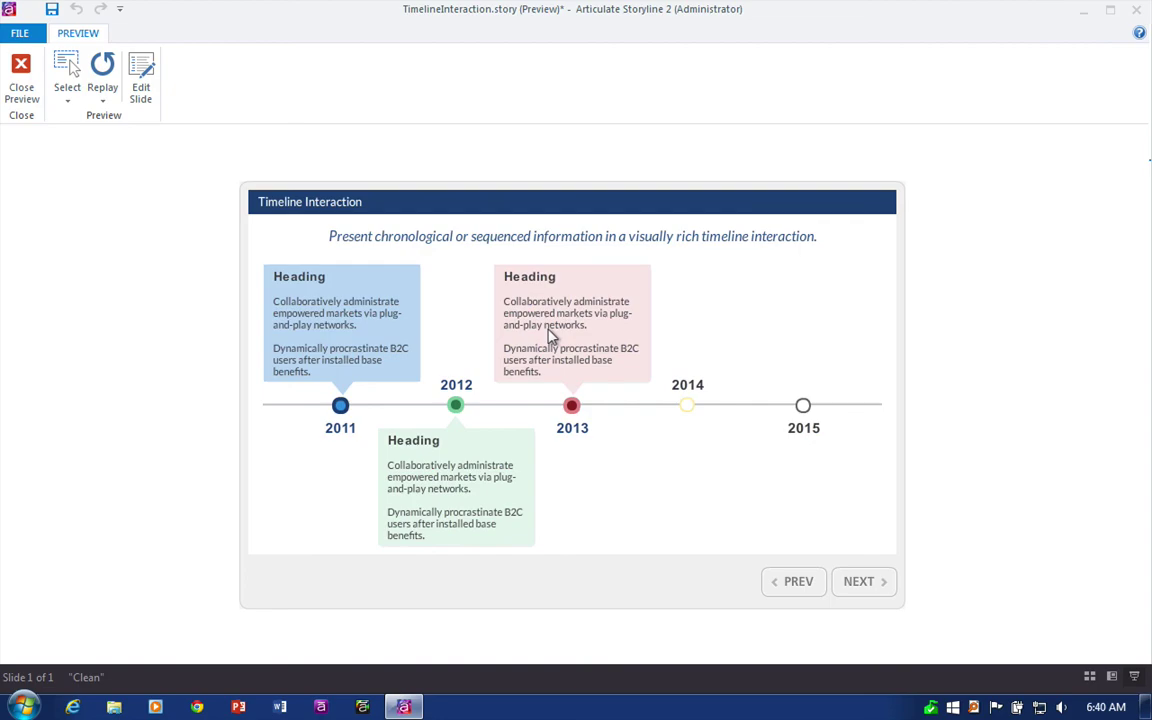